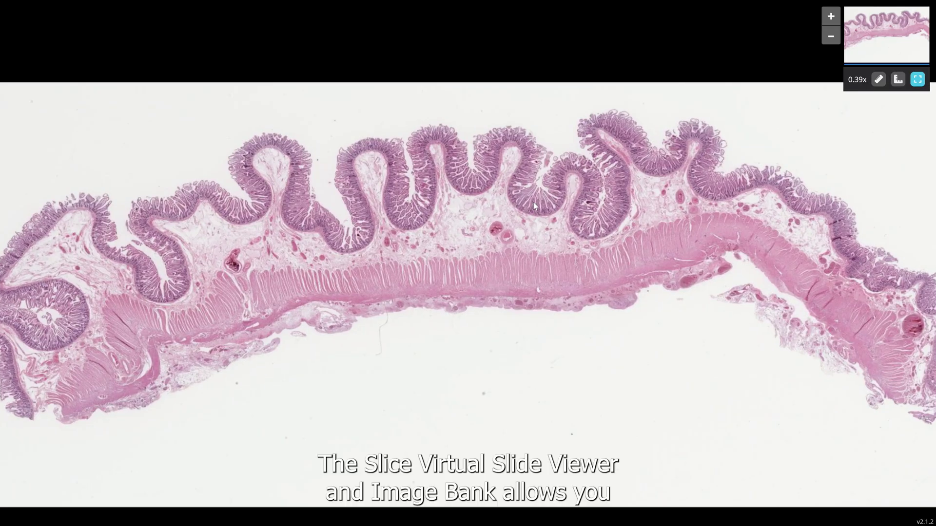
Step: Zoom into the intestinal slide at high power and pan along a gland
scroll(520, 215, up, 10)
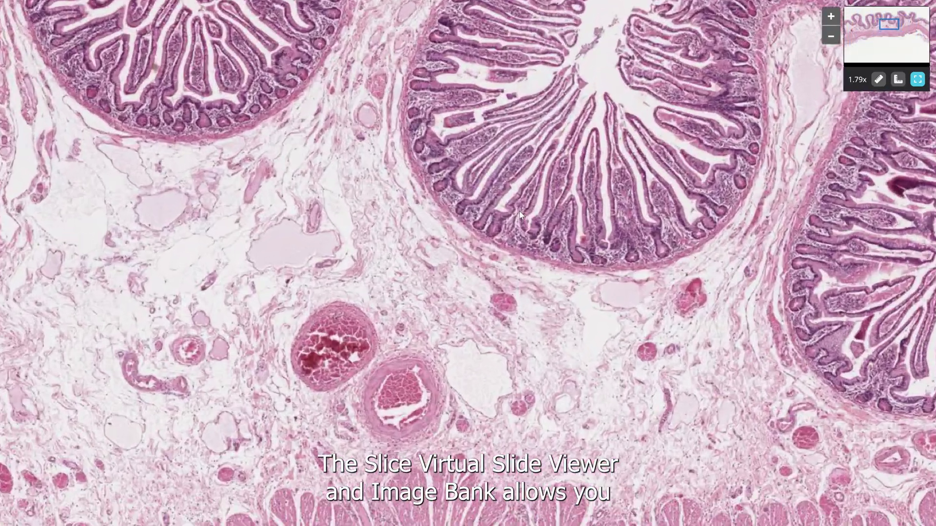
scroll(514, 252, up, 5)
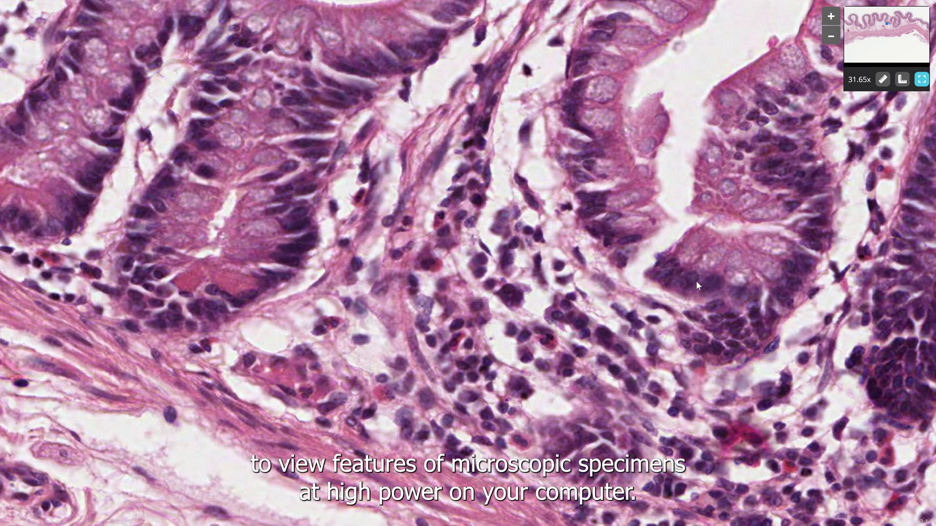
drag(696, 281, 411, 157)
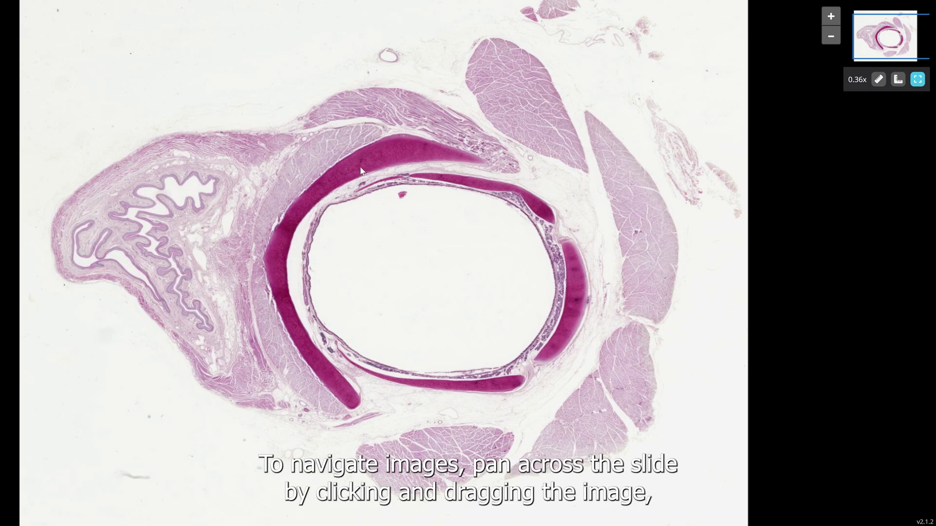
Step: Pan the tracheal slide left along the cartilage ring to the vertical cartilage region
scroll(358, 166, up, 5)
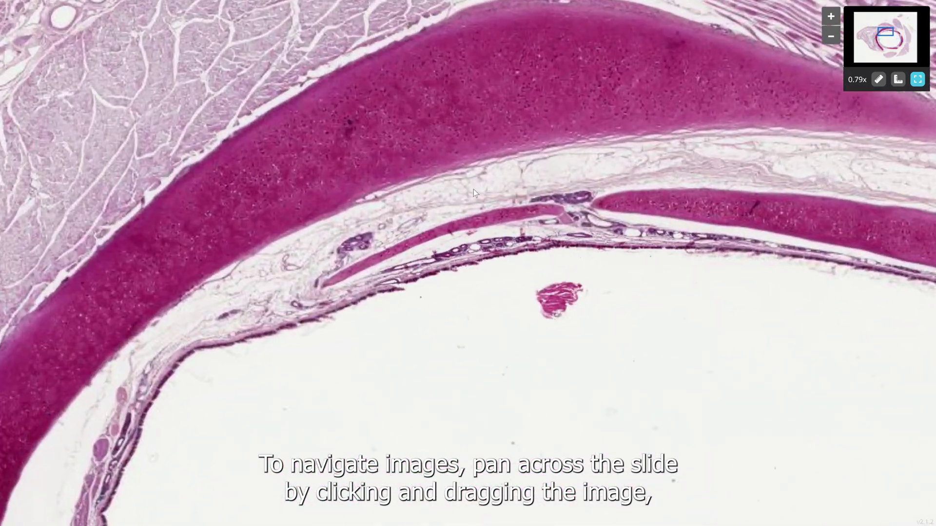
drag(544, 174, 345, 174)
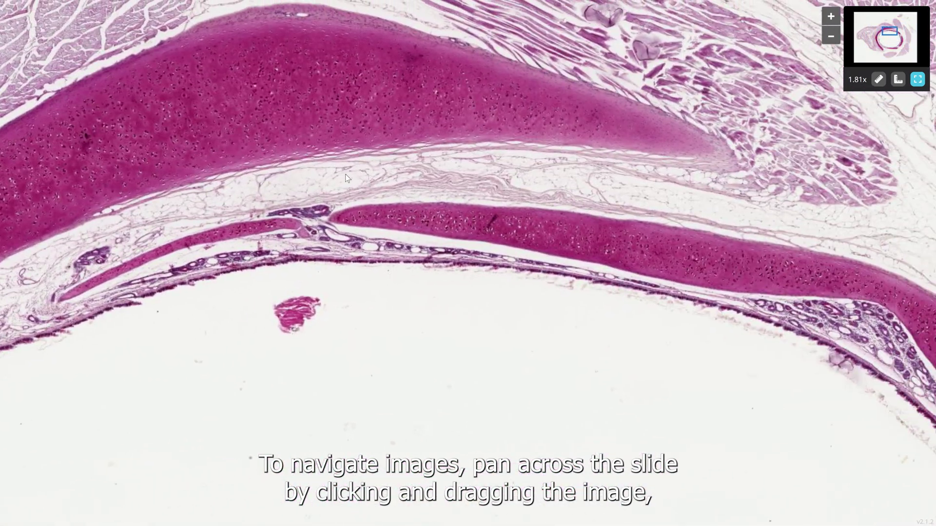
drag(606, 163, 419, 191)
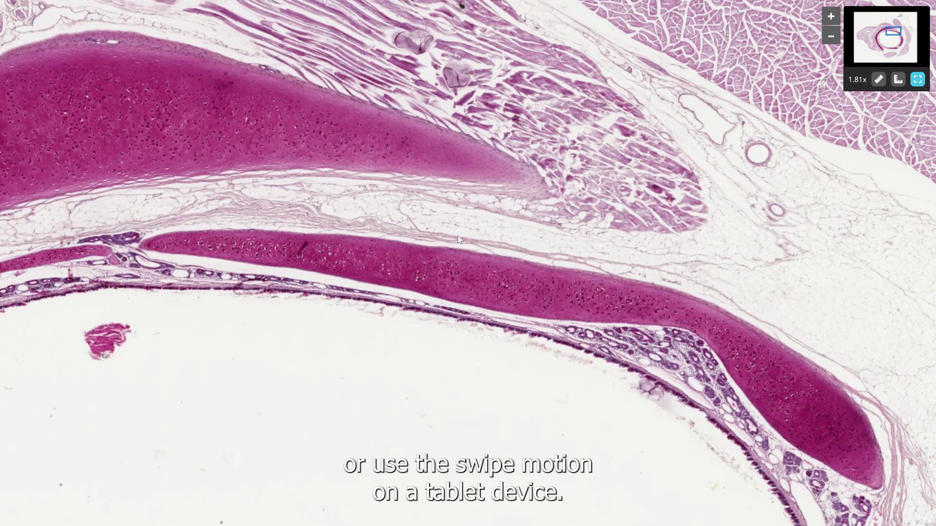
drag(729, 380, 530, 112)
drag(705, 502, 545, 252)
Step: Zoom in two steps on the submucosal glands, then back out one step
scroll(544, 253, up, 5)
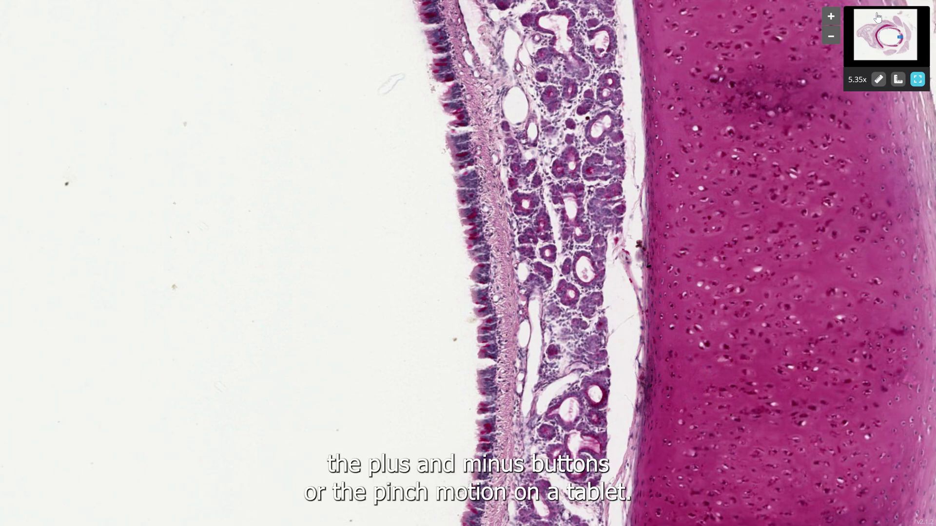
click(831, 15)
click(831, 16)
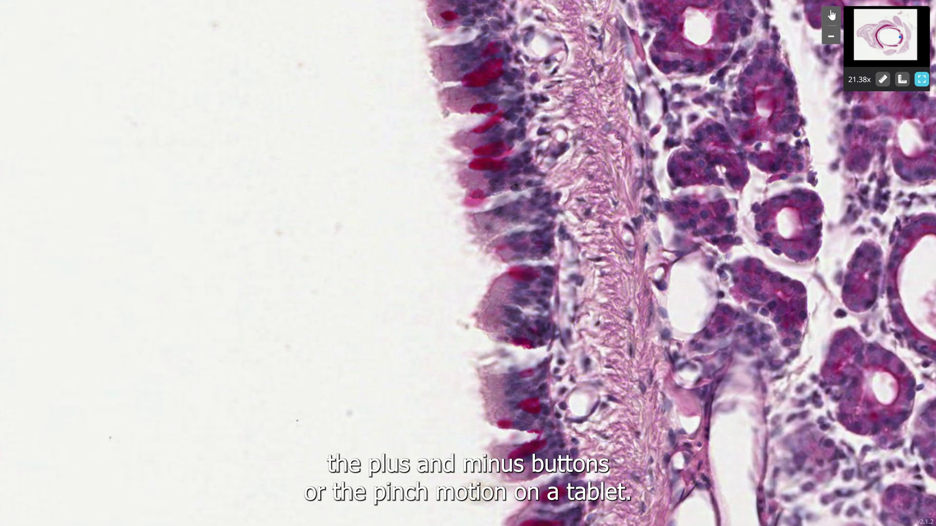
click(831, 38)
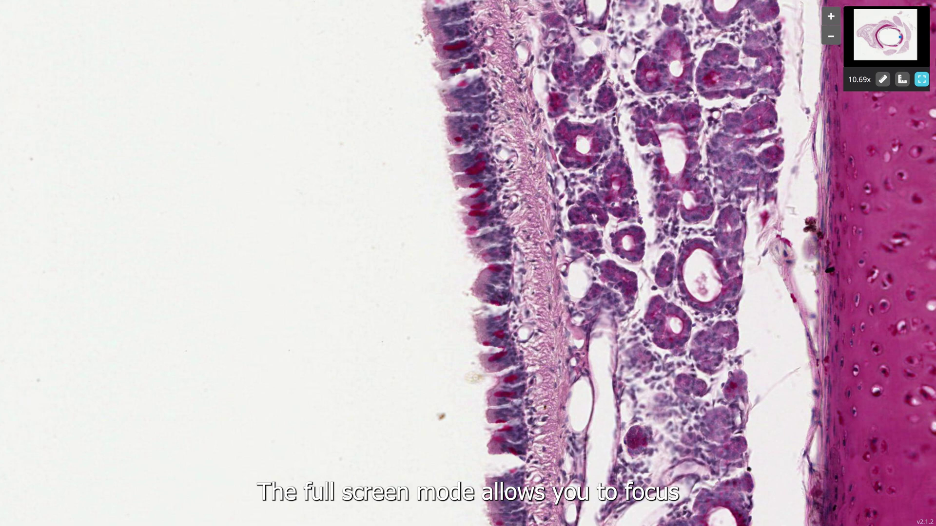
Step: Exit full screen and reframe the slide on the cartilage ring
click(919, 86)
scroll(783, 280, down, 3)
scroll(785, 303, down, 3)
drag(765, 316, 635, 206)
scroll(504, 335, up, 2)
scroll(504, 335, up, 3)
Step: Add a new layer titled 'Tracheal features' with default settings
click(185, 209)
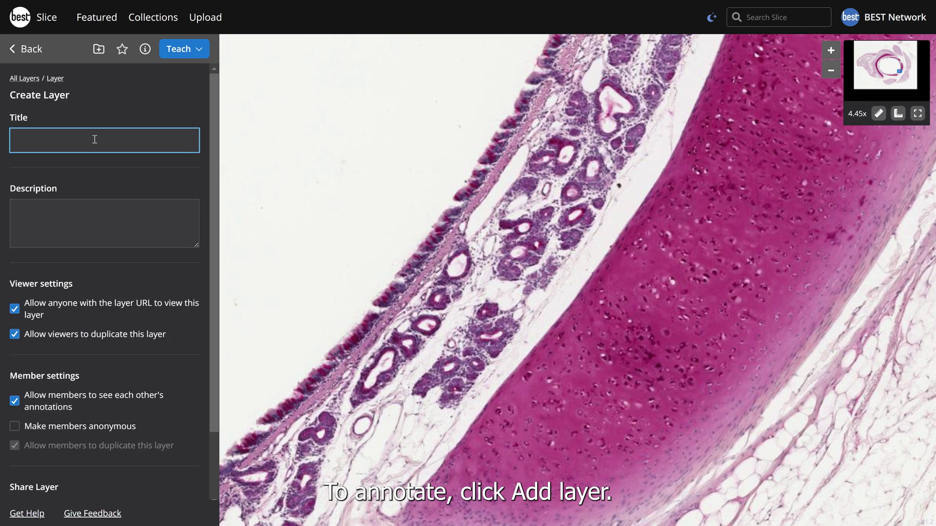
text(Tracheal features)
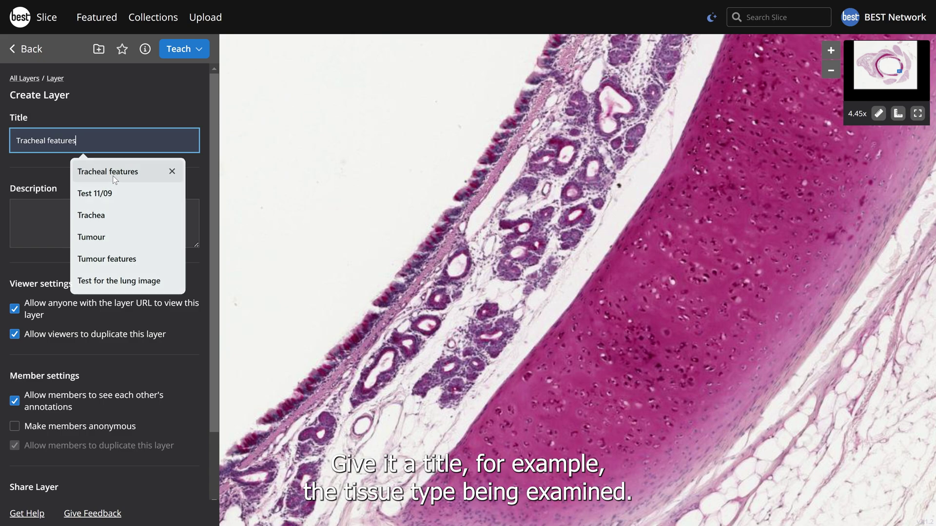
click(114, 177)
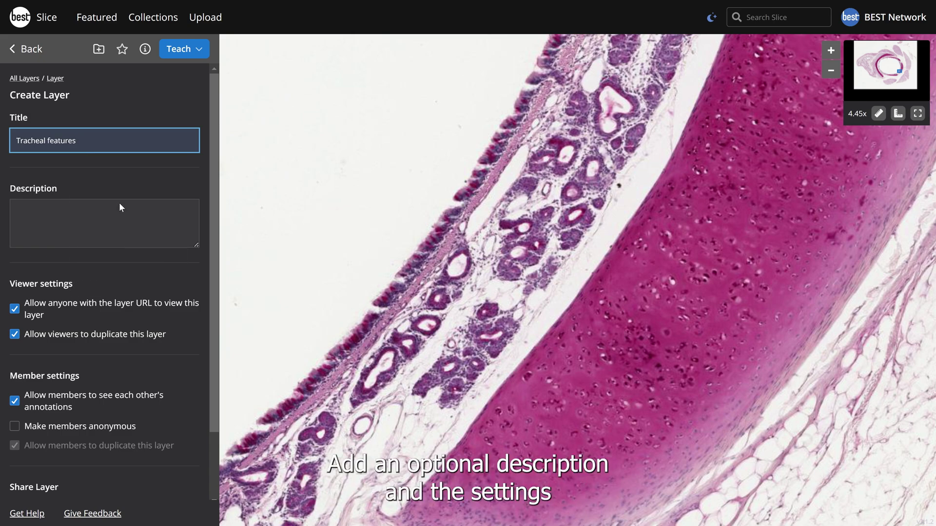
scroll(130, 283, down, 2)
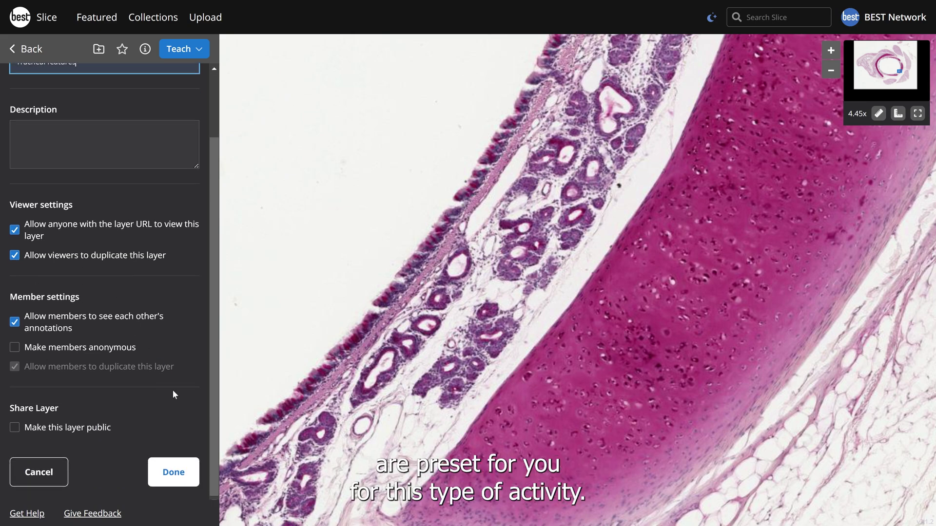
click(190, 471)
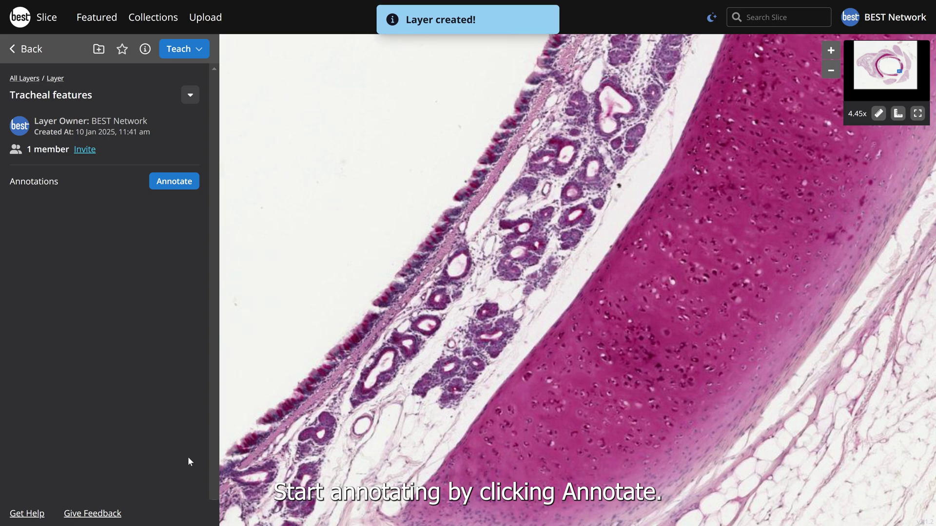
Step: Start a new annotation in the layer titled 'Mucous glands'
click(172, 189)
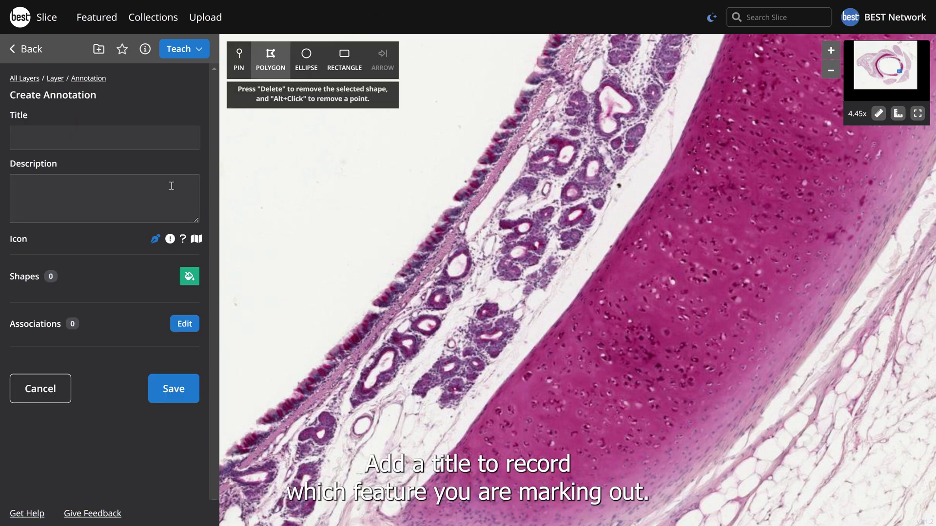
click(101, 141)
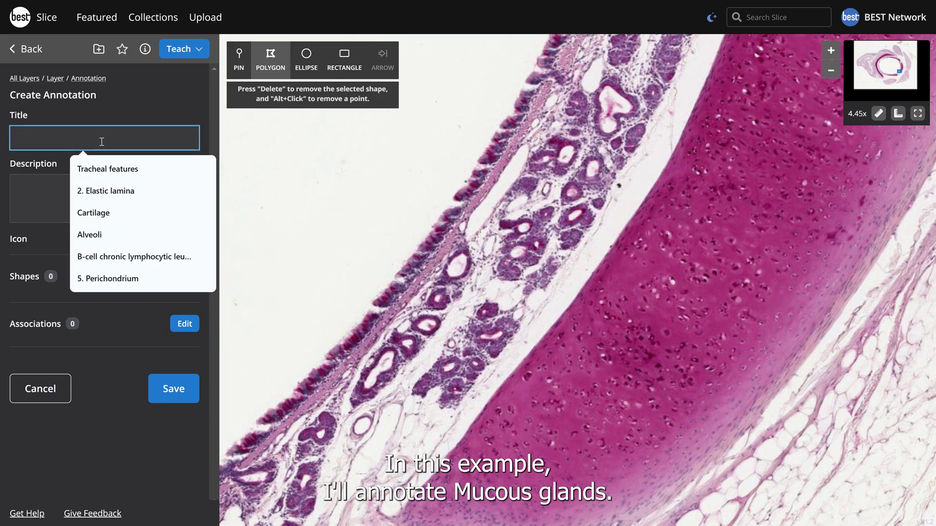
text(M)
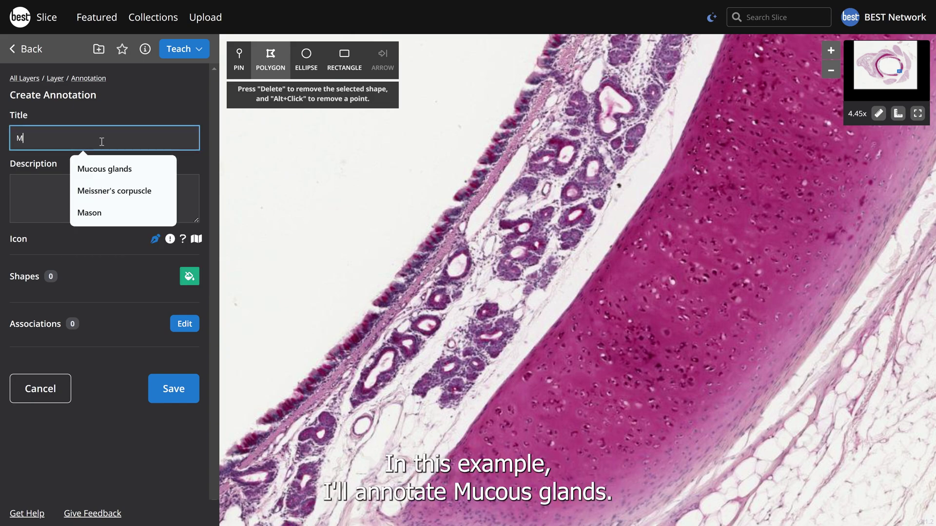
click(114, 167)
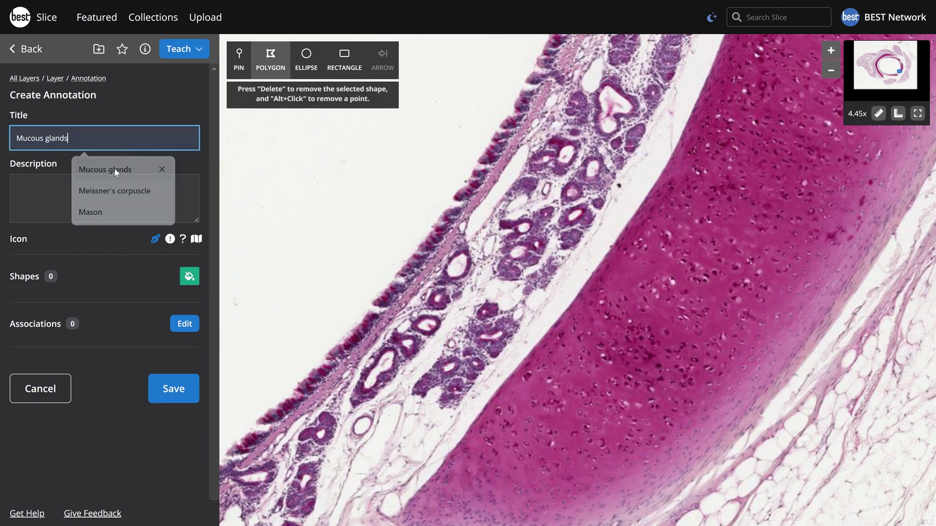
Step: Paste the glands' function and appearance description and enlarge its box
click(106, 193)
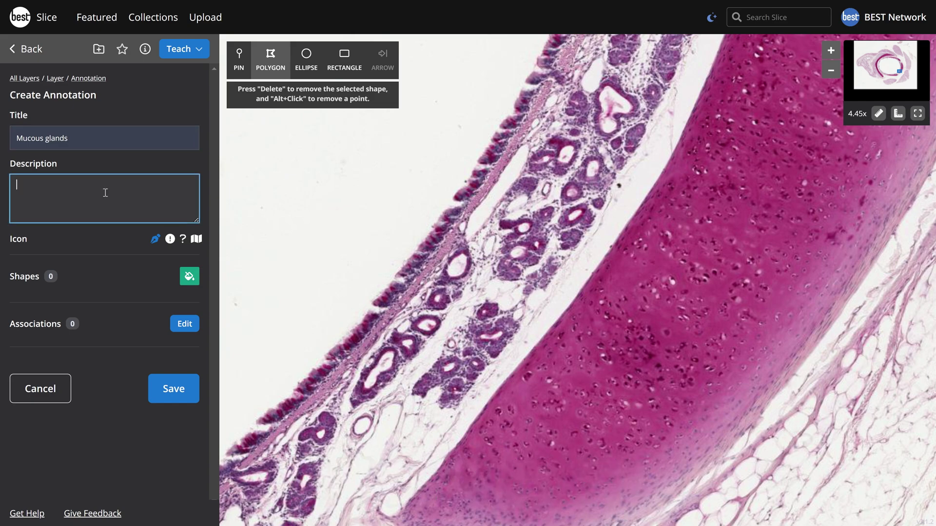
text(Mucous glands in the trachea secrete mucus to trap particles and humidify inhaled air. Histologically, they appear as clusters of pale-staining, irregularly shaped acini with basally located nuclei in the submucosa.)
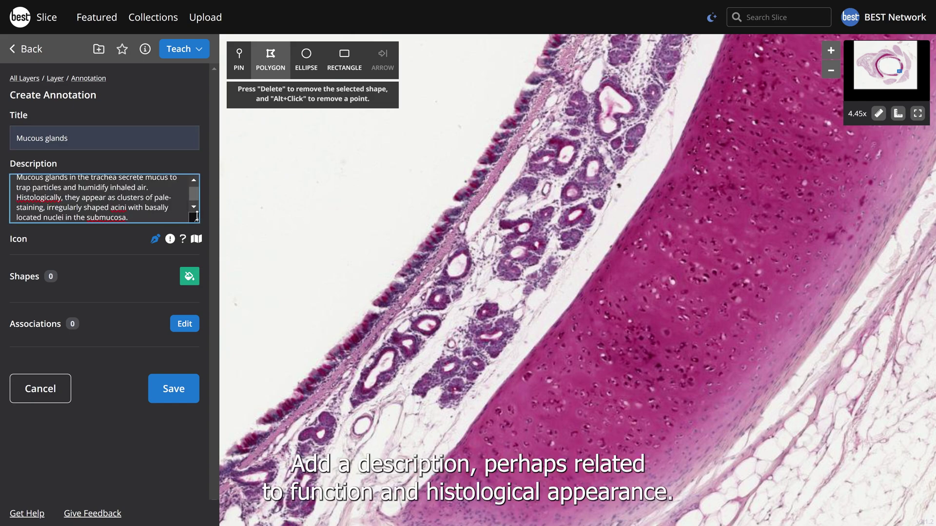
drag(194, 221, 198, 249)
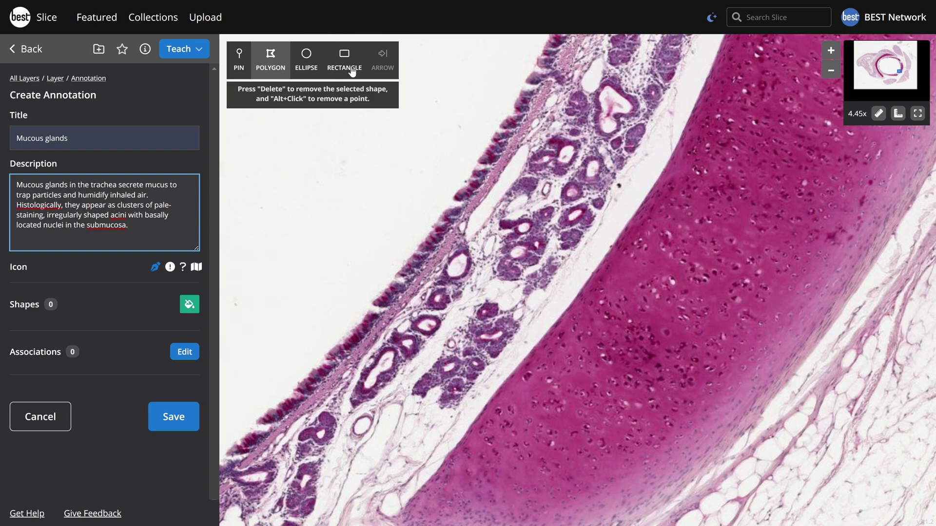
Step: Drop a pin on a mucous gland and nudge it onto the gland
click(238, 69)
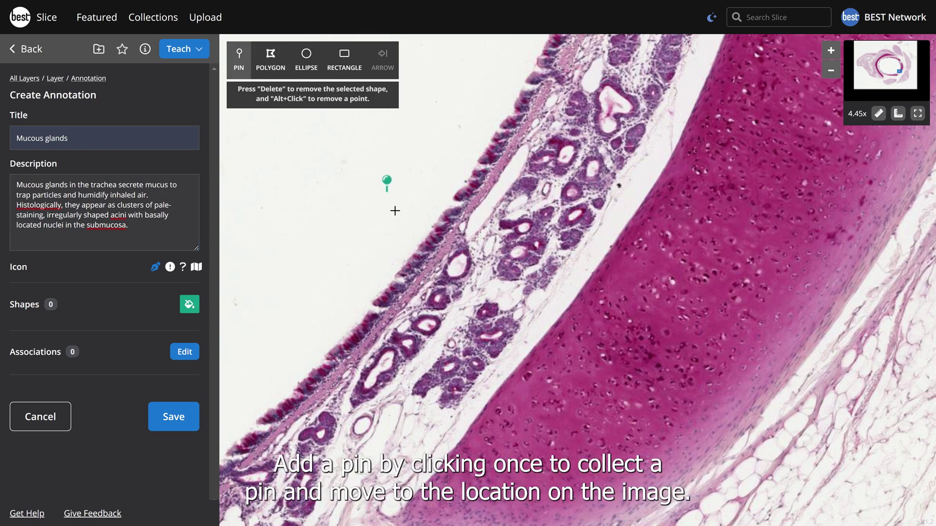
click(456, 266)
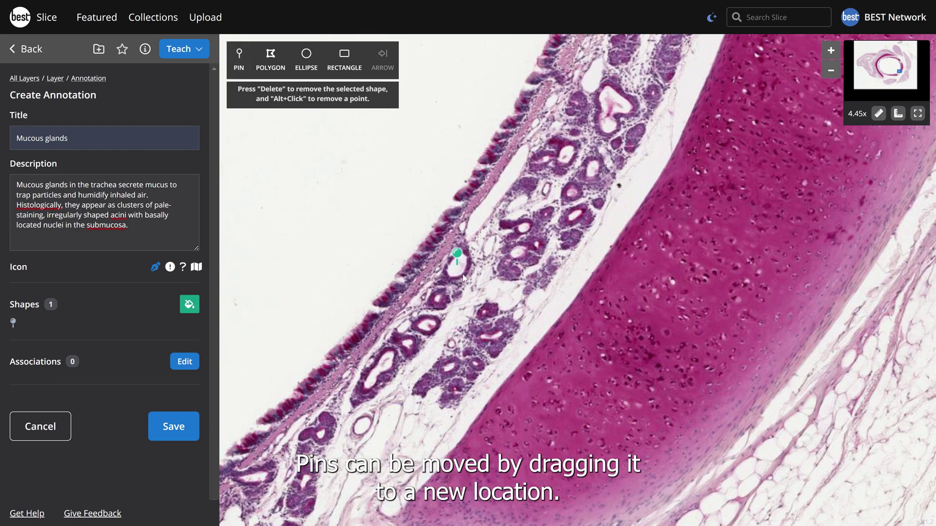
drag(456, 266, 438, 302)
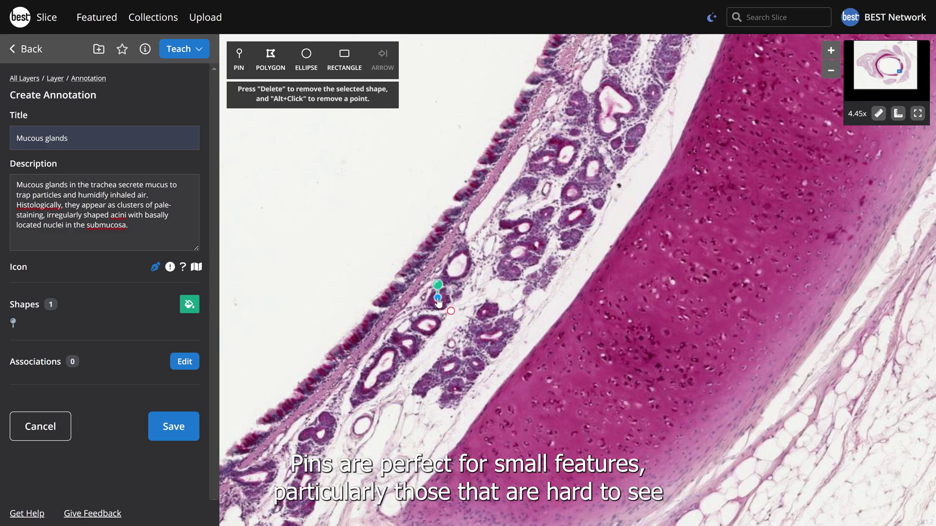
Step: Zoom out to 0.42x to check the pin, then back in to about 6.93x
scroll(472, 286, down, 10)
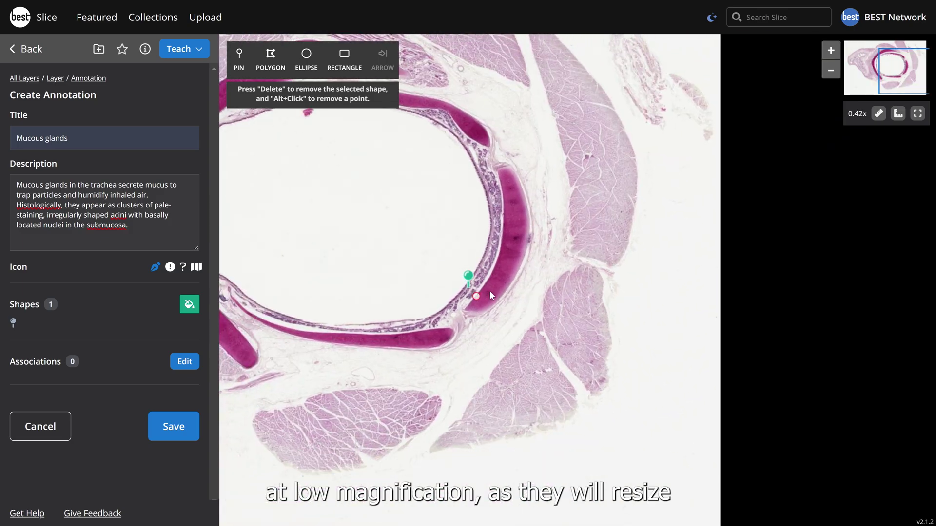
scroll(489, 291, down, 2)
scroll(489, 291, up, 4)
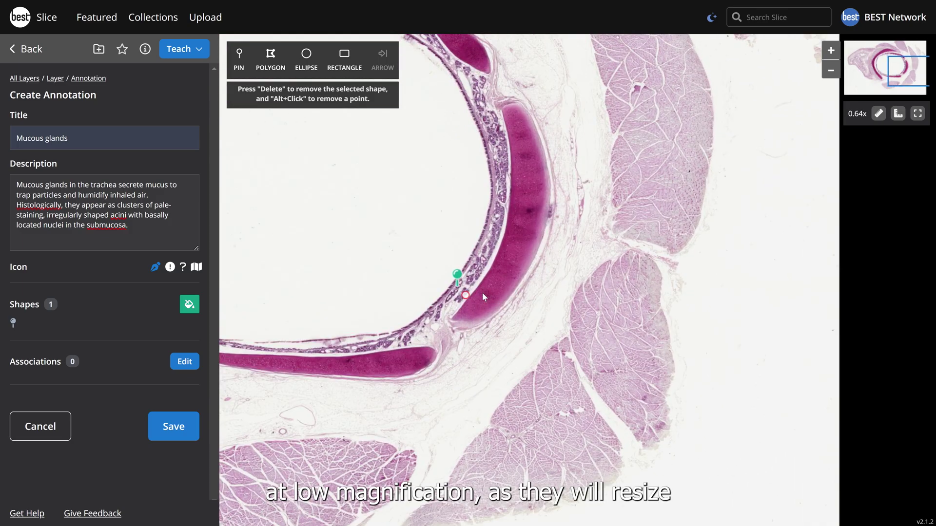
scroll(483, 295, up, 8)
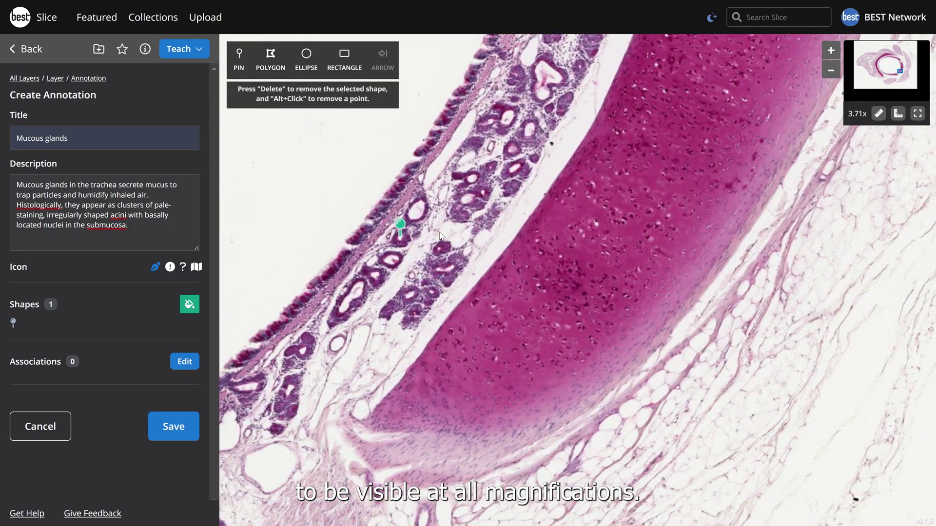
scroll(444, 232, up, 3)
drag(443, 232, 504, 270)
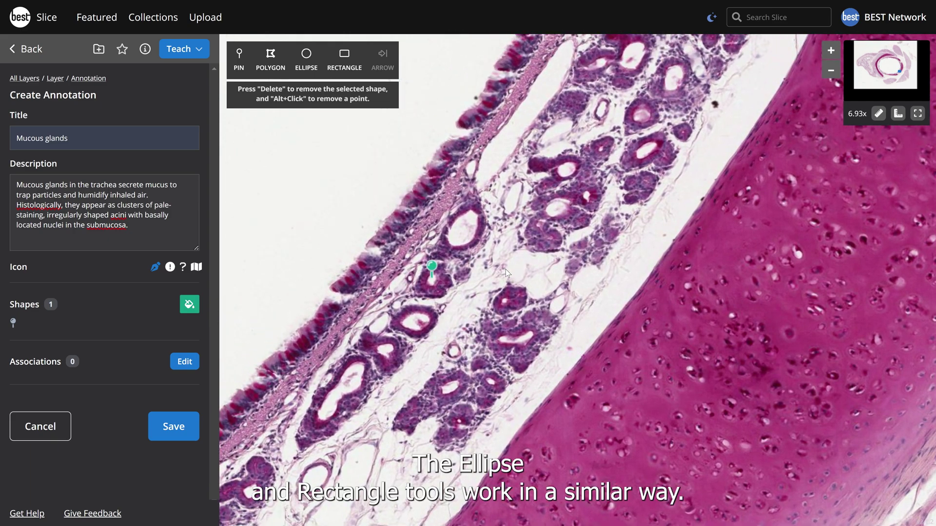
Step: Draw an ellipse over a mucous gland beside the pin
click(304, 64)
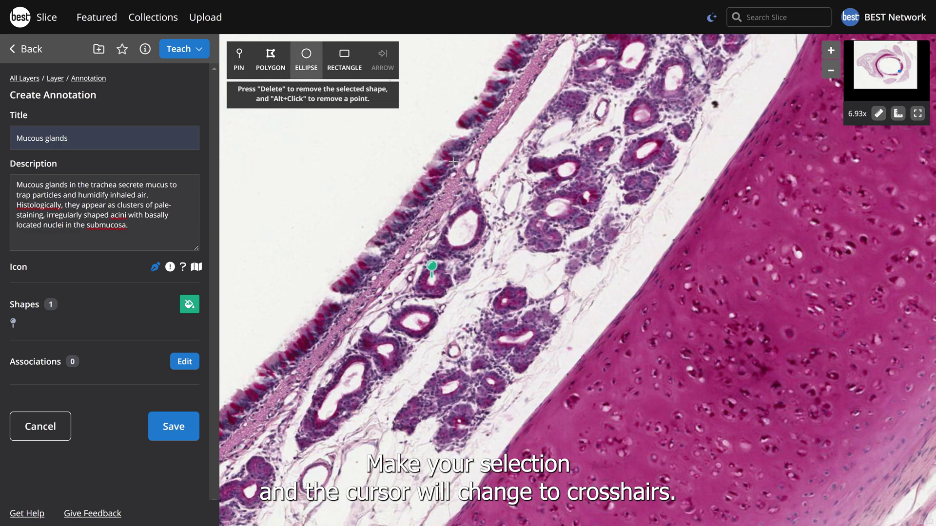
mouse_move(460, 198)
mouse_down()
mouse_move(461, 228)
mouse_move(504, 240)
mouse_up()
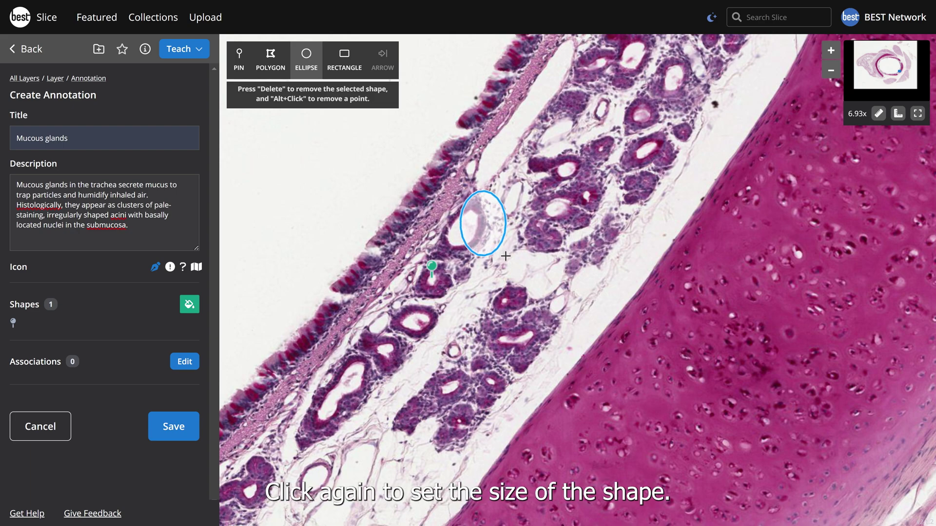
click(506, 256)
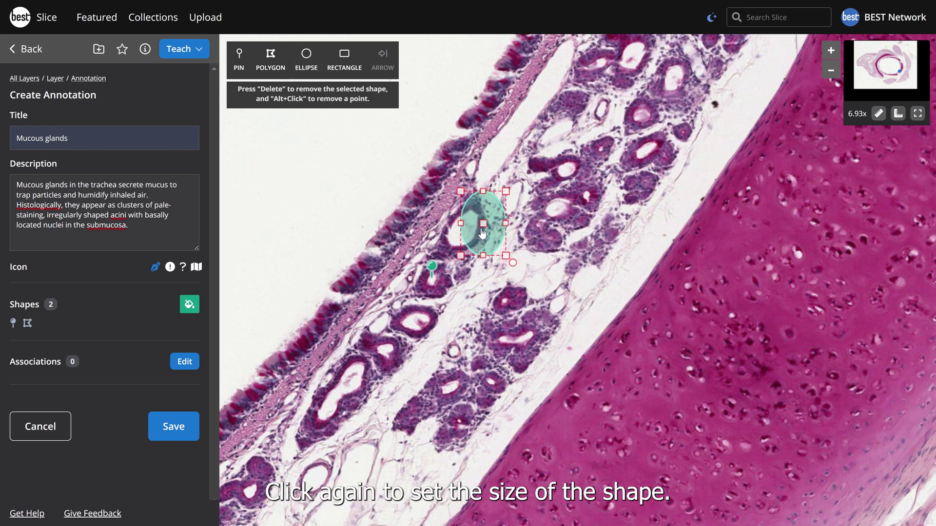
Step: Move, shrink, reshape and rotate the ellipse to fit the gland
drag(484, 223, 466, 226)
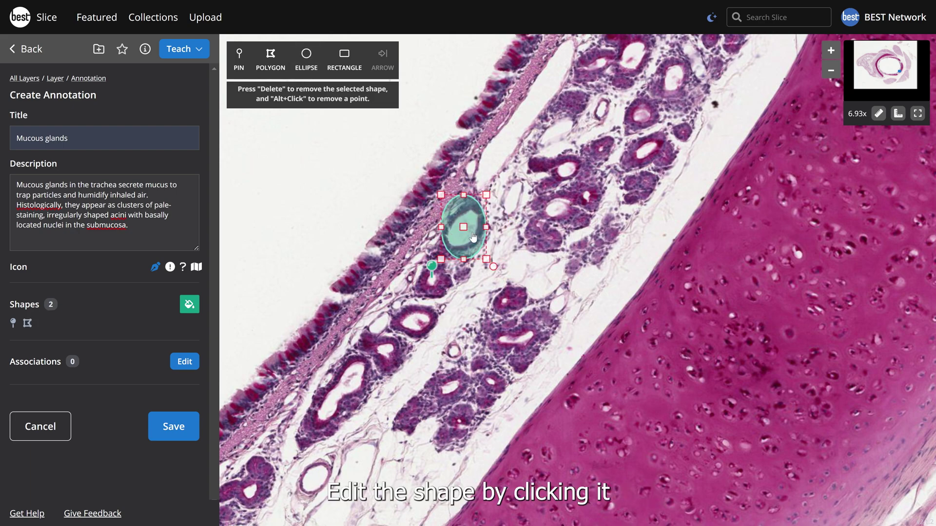
drag(470, 195, 441, 199)
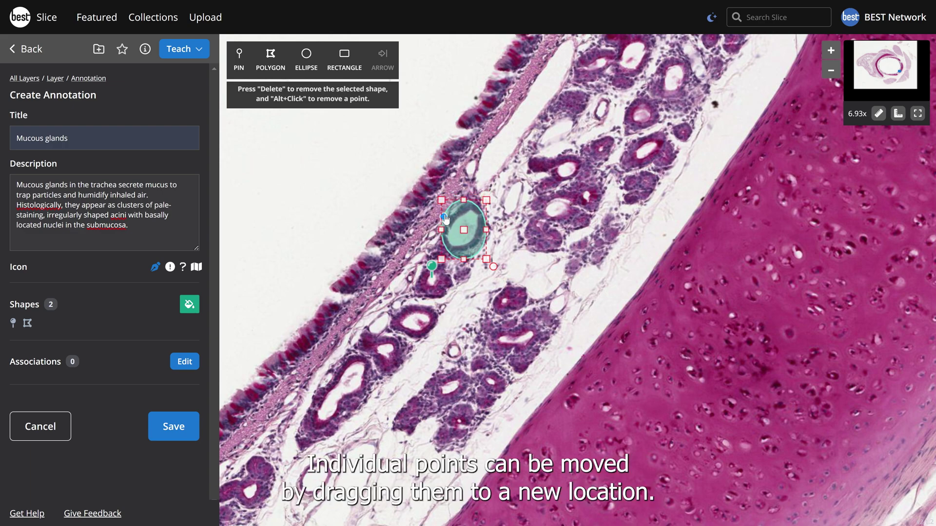
double_click(461, 223)
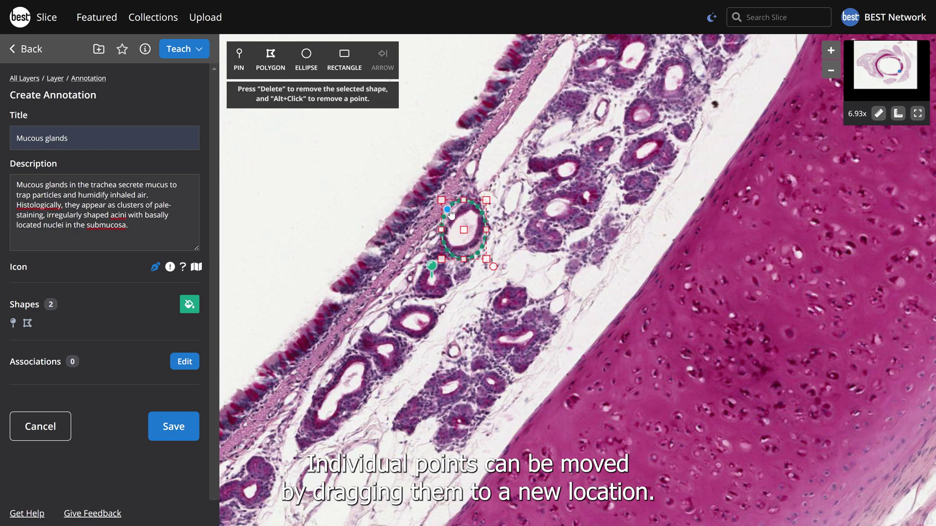
drag(457, 220, 454, 210)
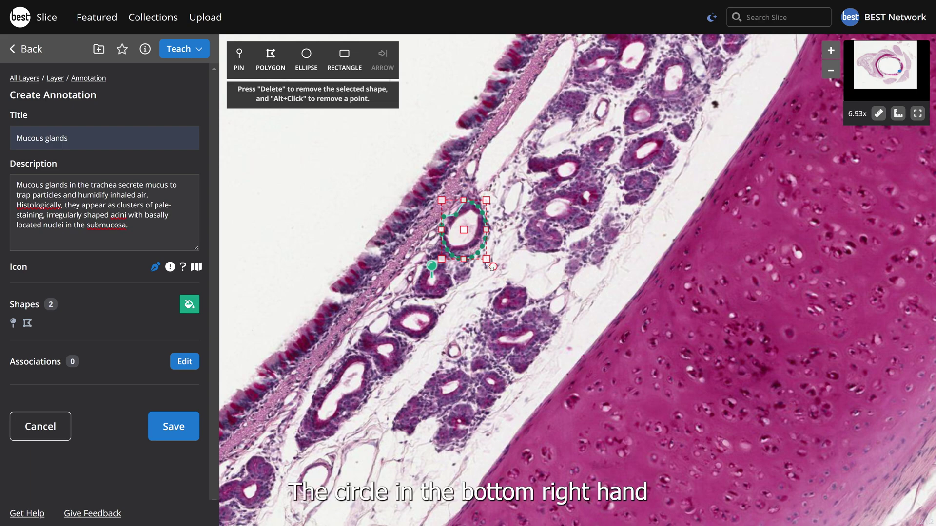
drag(494, 267, 469, 279)
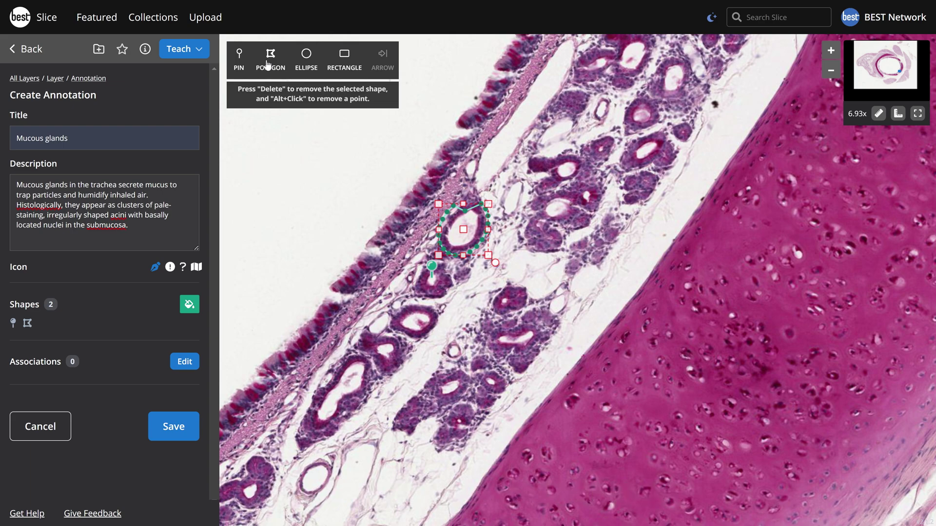
Step: Trace the lower-left mucous gland with a seven-point polygon and nudge one vertex
click(267, 64)
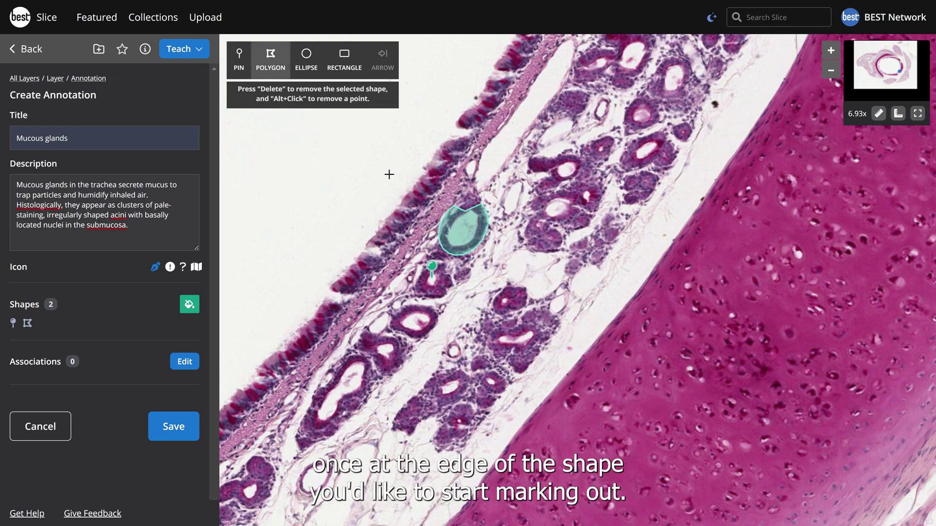
click(362, 353)
click(338, 359)
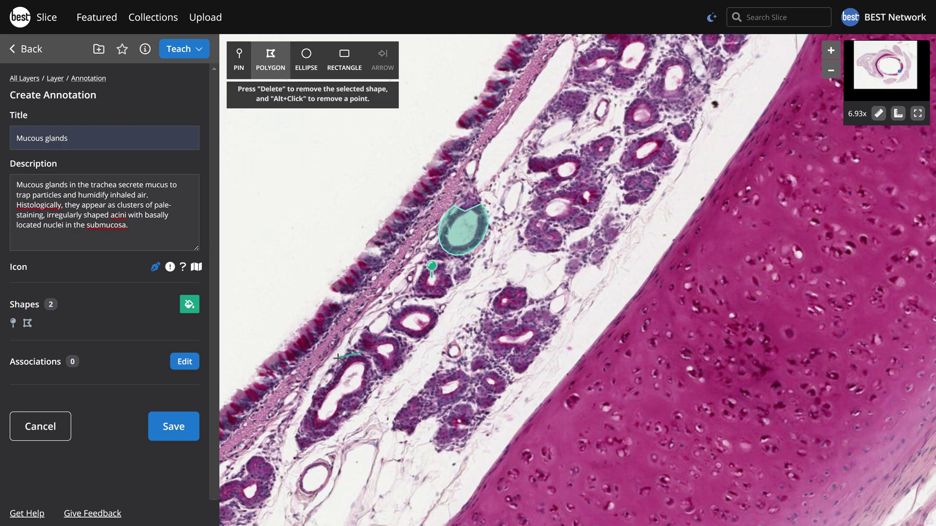
click(314, 387)
click(299, 443)
click(330, 439)
click(359, 407)
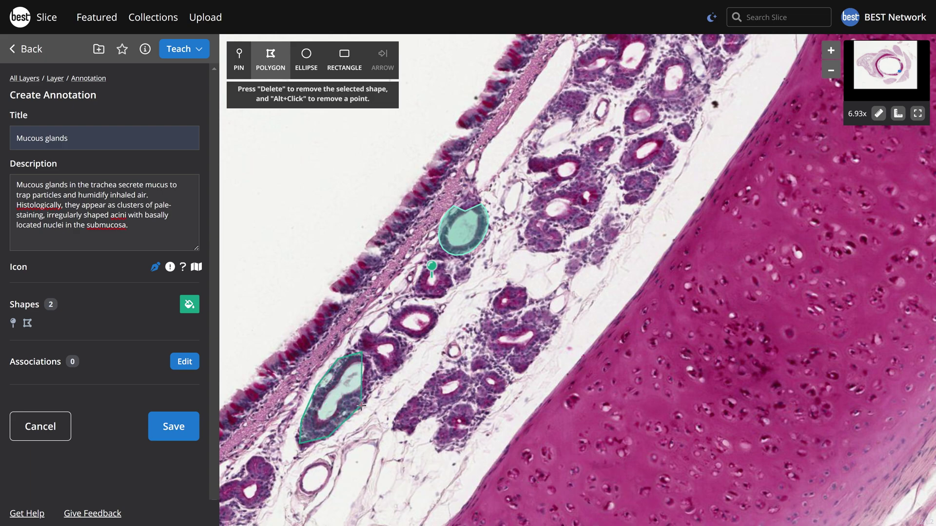
double_click(379, 374)
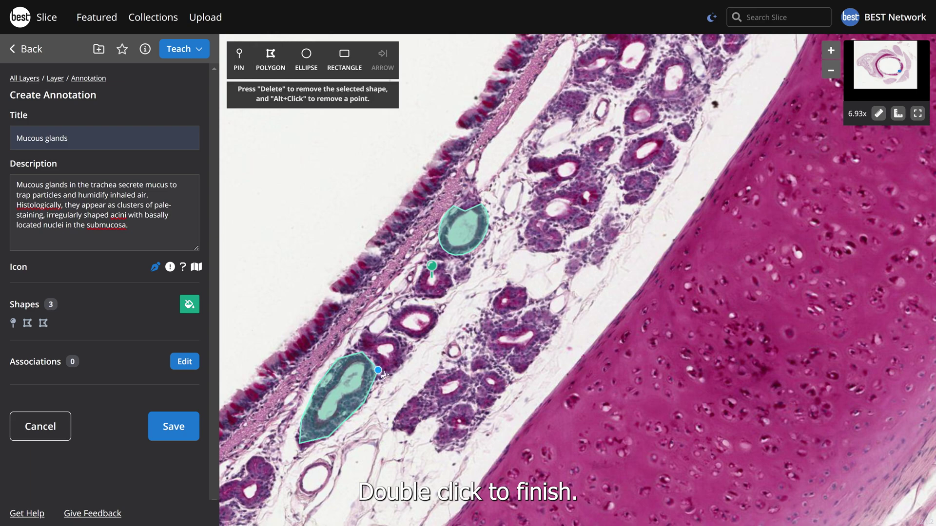
click(338, 366)
drag(339, 368, 338, 364)
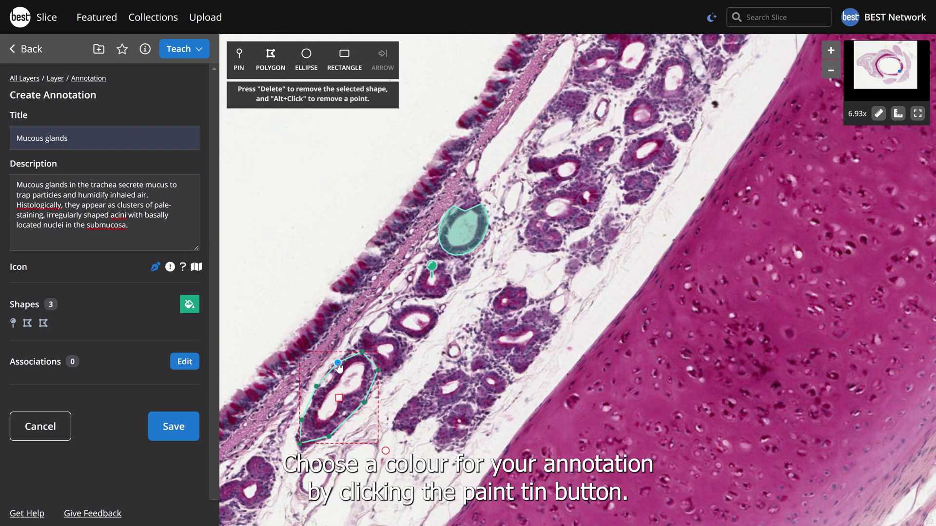
Step: Recolour the Mucous glands shapes, trying orange, red and a custom shade before yellow
click(188, 308)
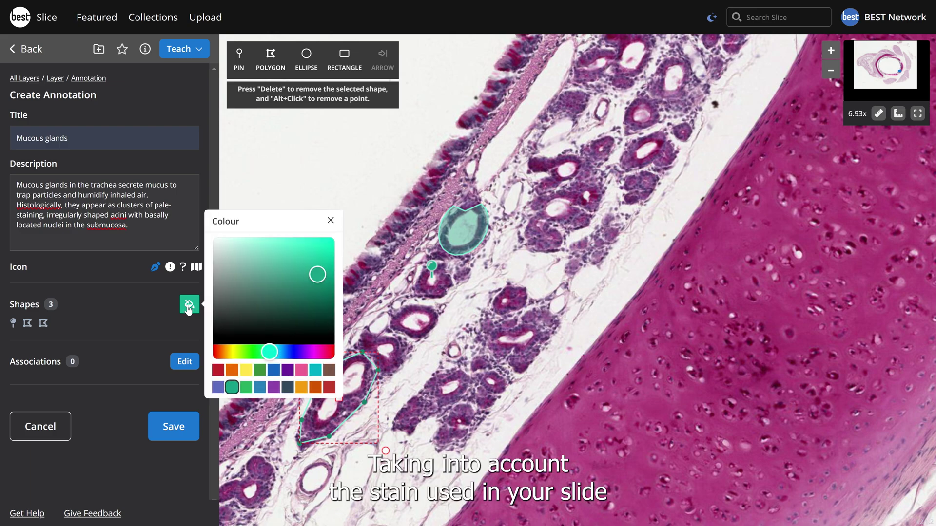
click(245, 371)
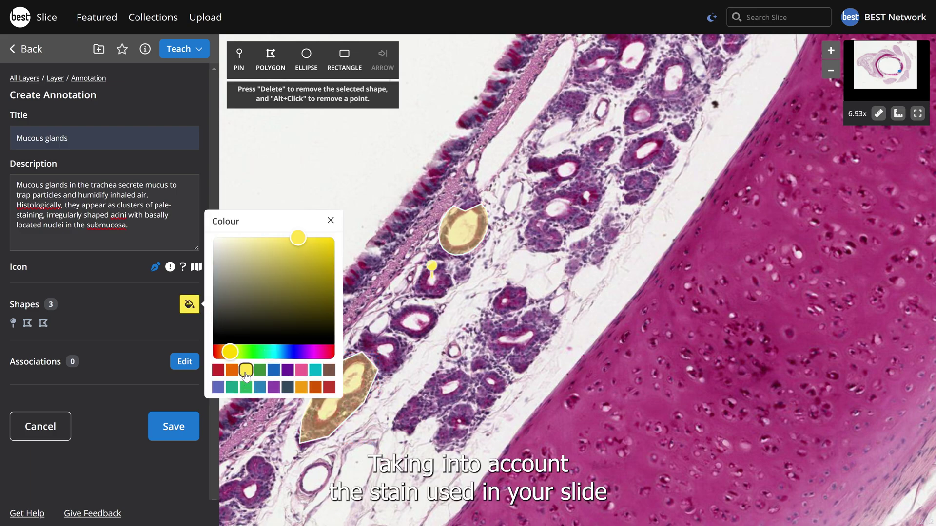
click(301, 387)
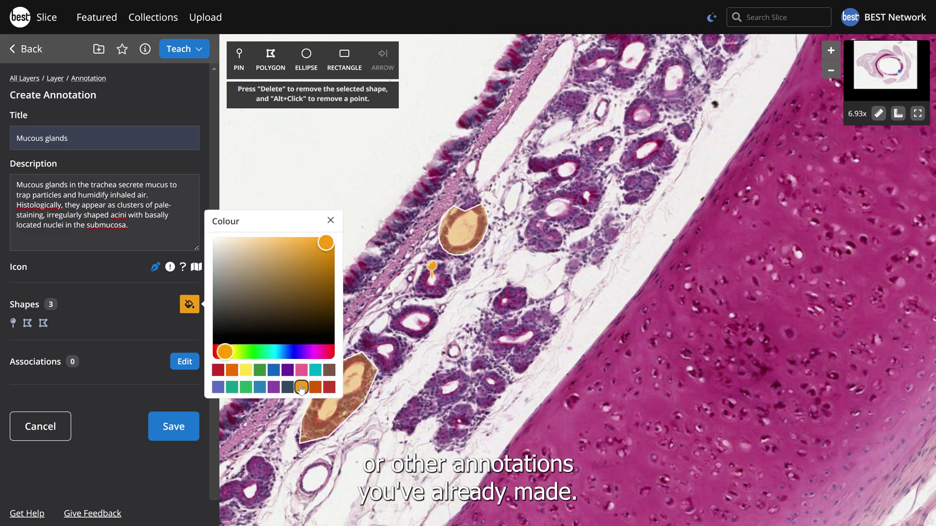
click(328, 387)
drag(304, 269, 287, 253)
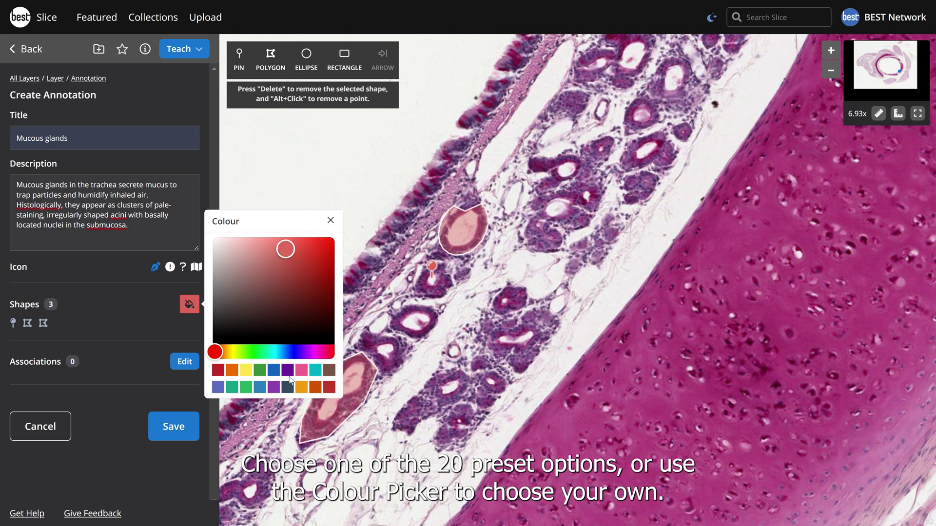
click(245, 371)
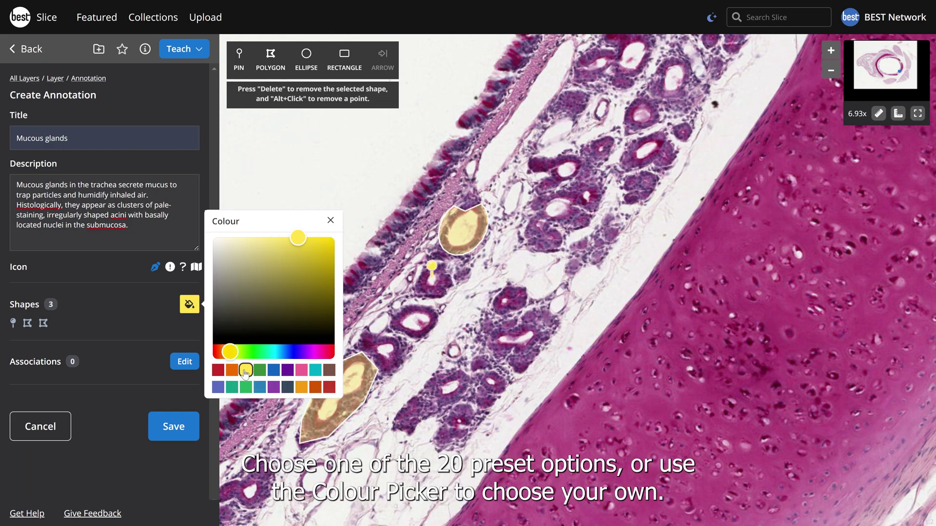
click(178, 428)
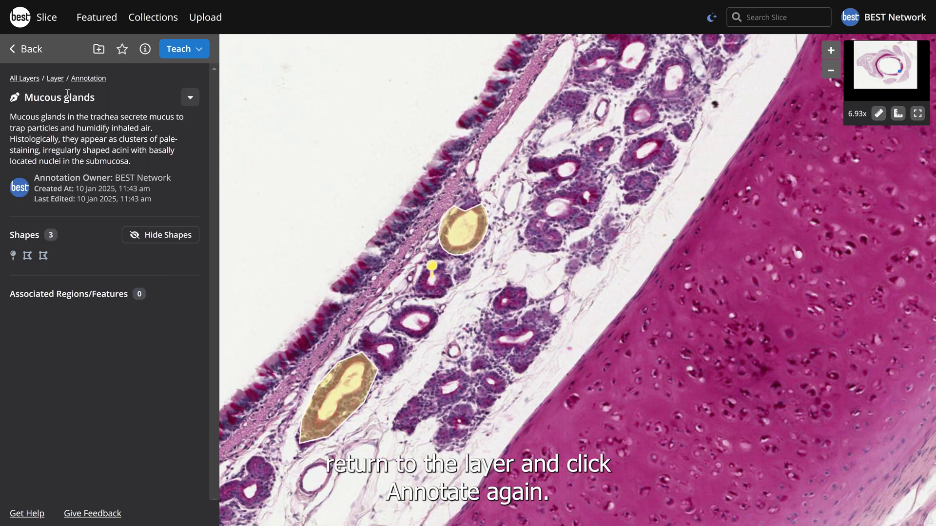
click(56, 79)
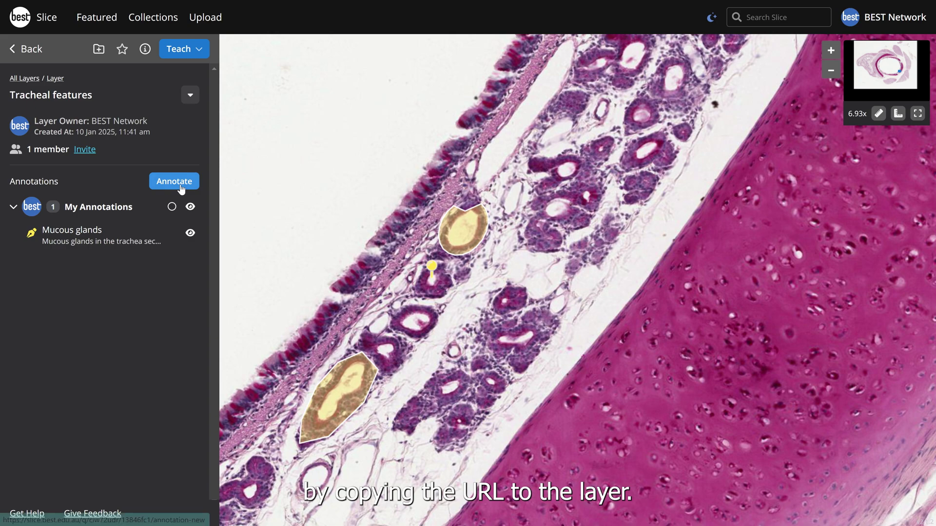
click(145, 53)
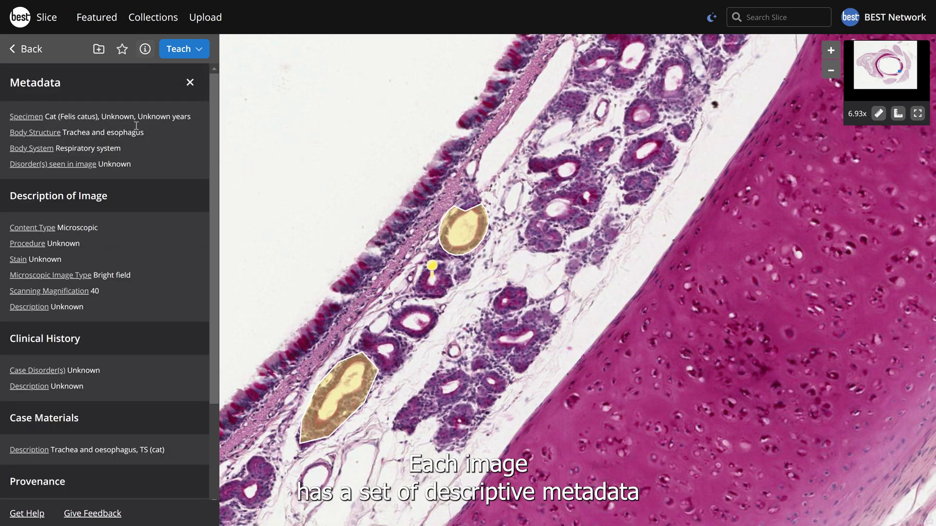
scroll(130, 209, down, 3)
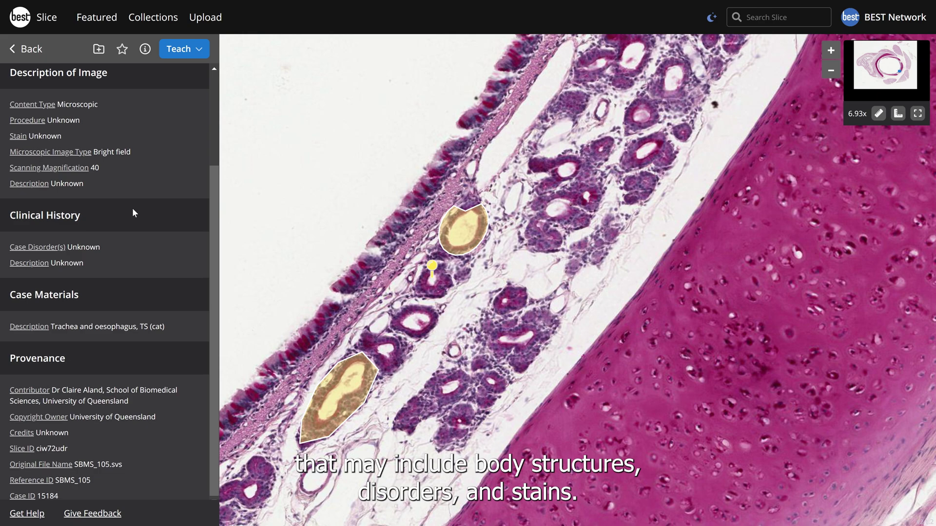
scroll(133, 213, up, 3)
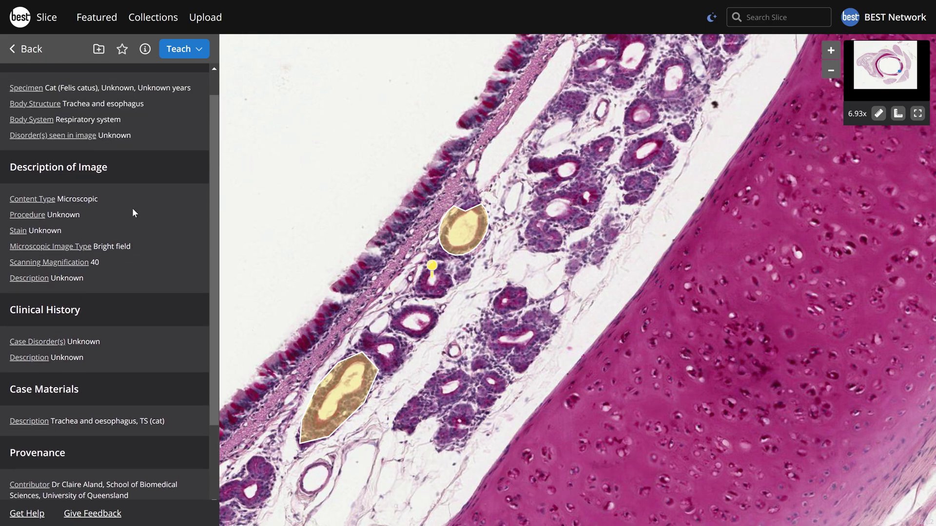
click(146, 49)
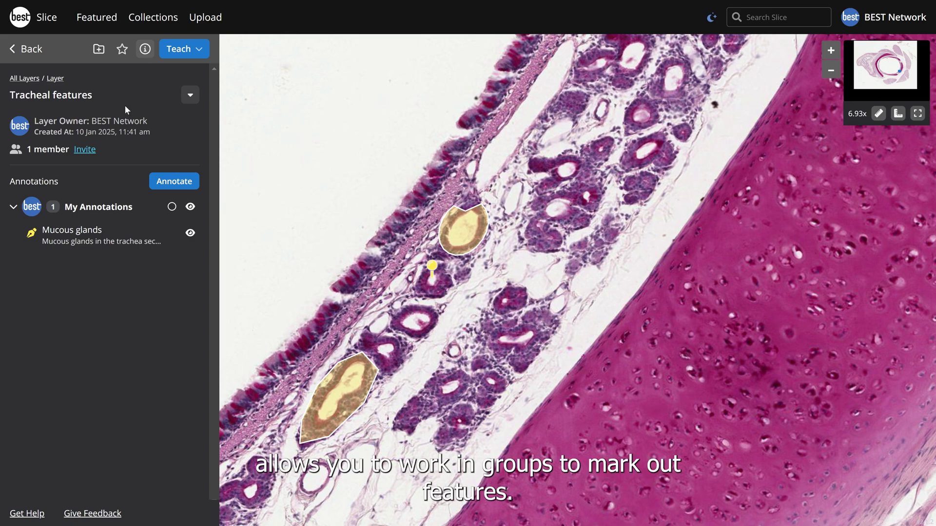
Step: Copy the Tracheal features layer's invite link from the Members popup
click(84, 153)
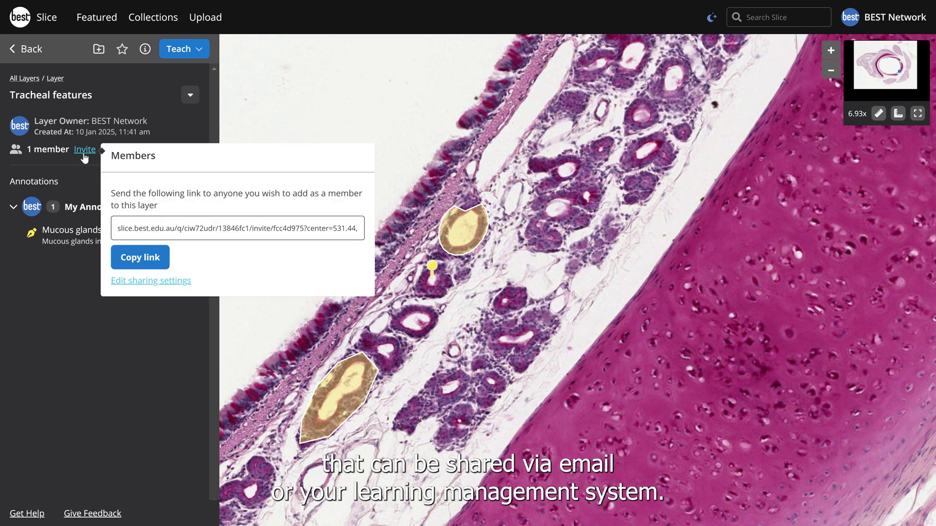
click(150, 260)
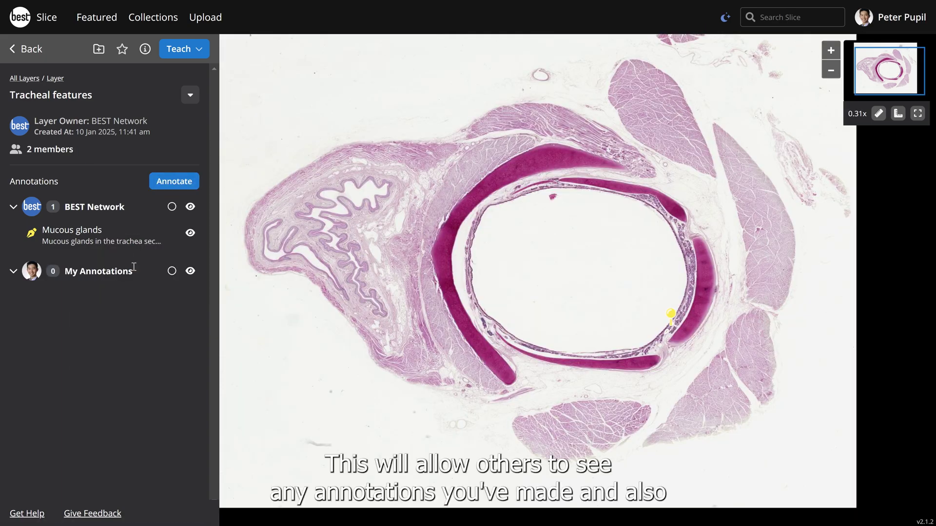
Step: Start a new annotation on the shared layer titled 'Cartilage'
click(187, 181)
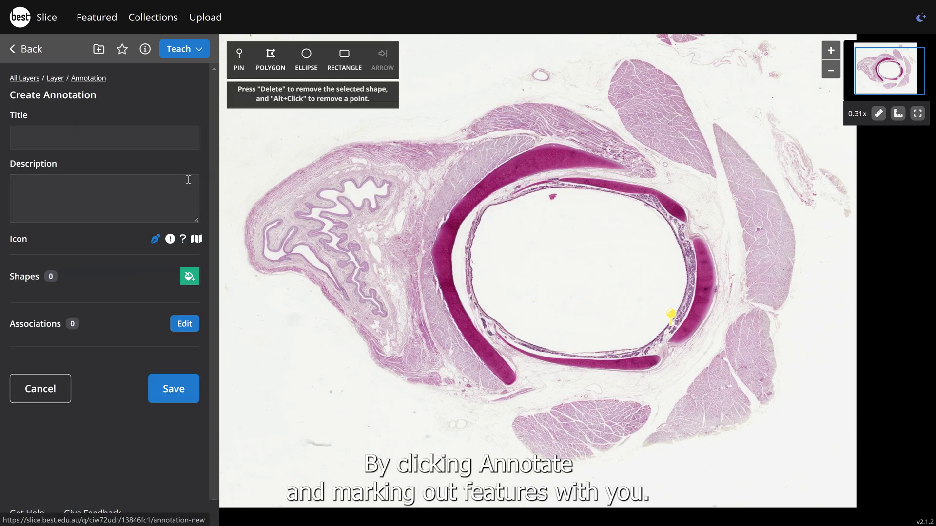
click(122, 136)
text(Cartilage)
Step: Outline the cartilage band with a closed polygon
click(271, 58)
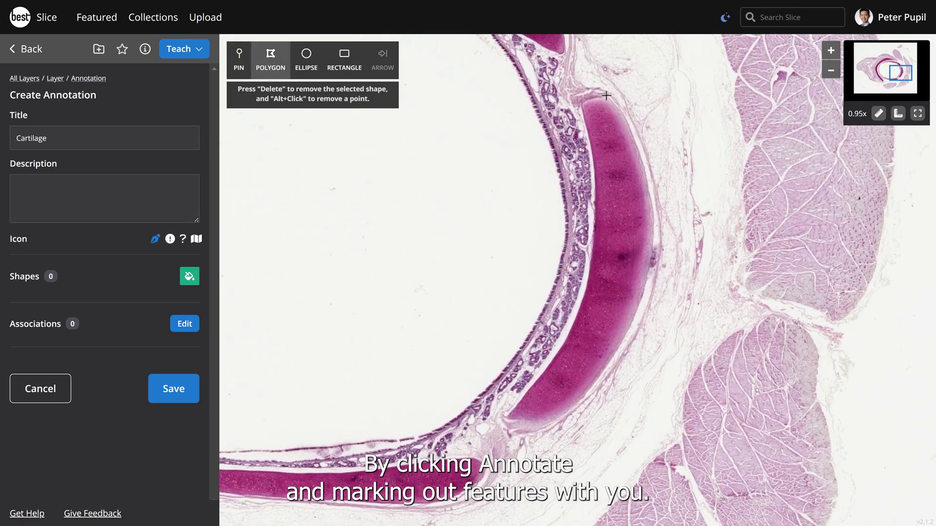
click(607, 95)
click(583, 103)
click(594, 205)
click(583, 297)
click(504, 414)
click(540, 425)
click(639, 314)
click(632, 117)
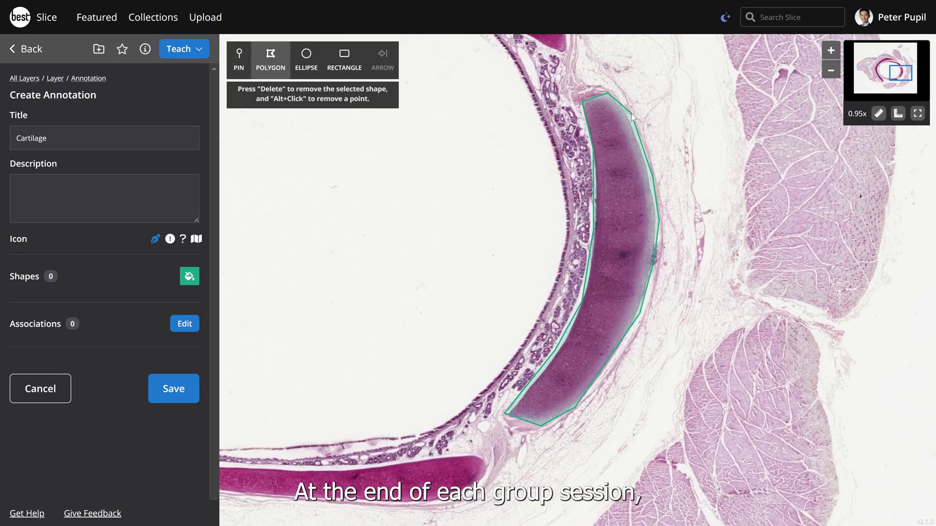
click(606, 94)
Step: Colour the cartilage polygon cyan and save the Cartilage annotation
click(190, 277)
click(174, 389)
click(27, 49)
scroll(548, 329, down, 1)
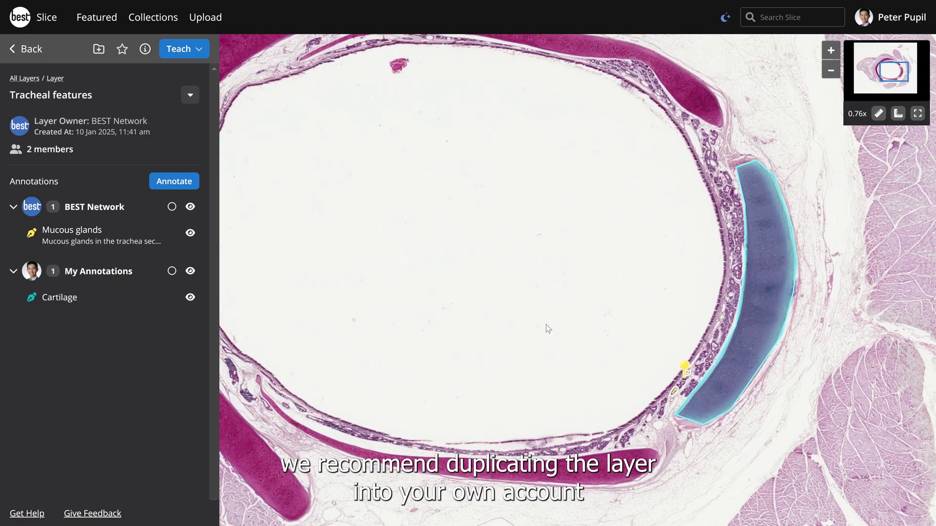
Step: Duplicate the Tracheal features layer as 'Copy of Tracheal features' in your account
click(191, 95)
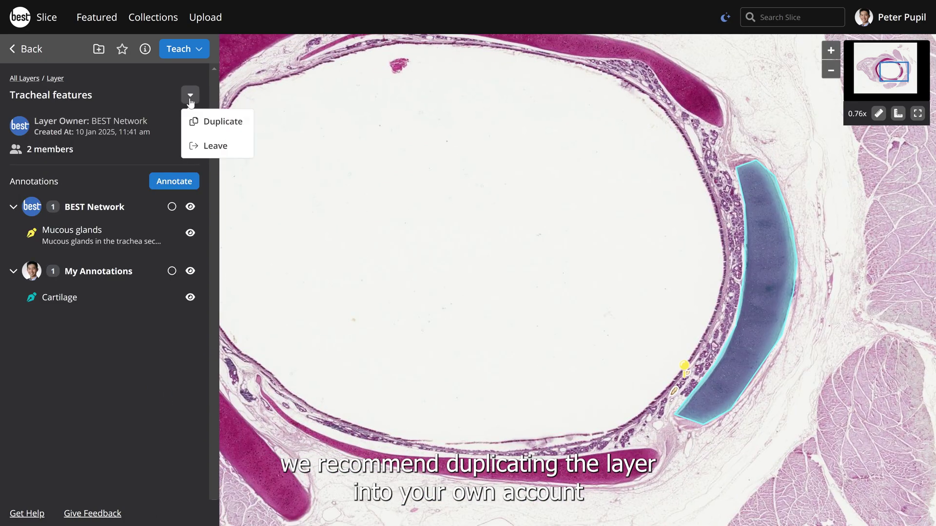
click(207, 125)
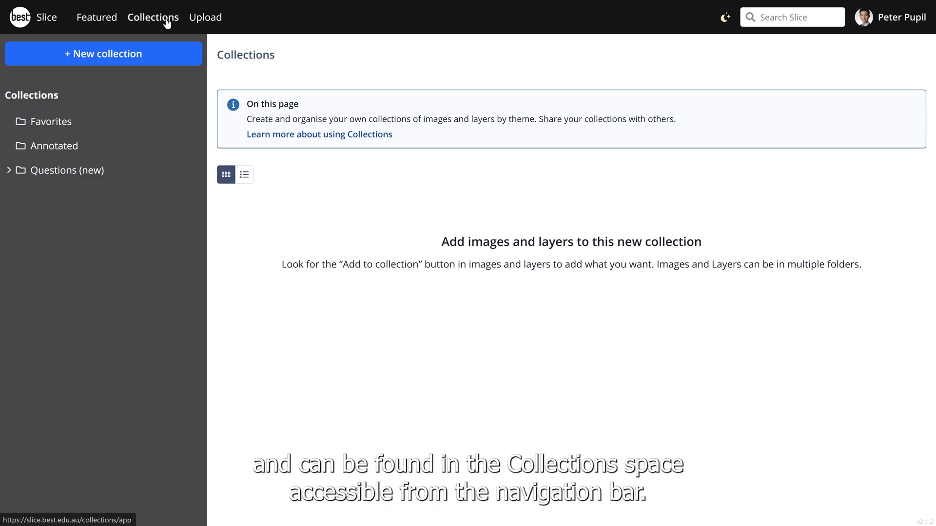
Step: Find SGTA 1: Epithelium under Favorites and Annotated and mark it a favourite
click(43, 126)
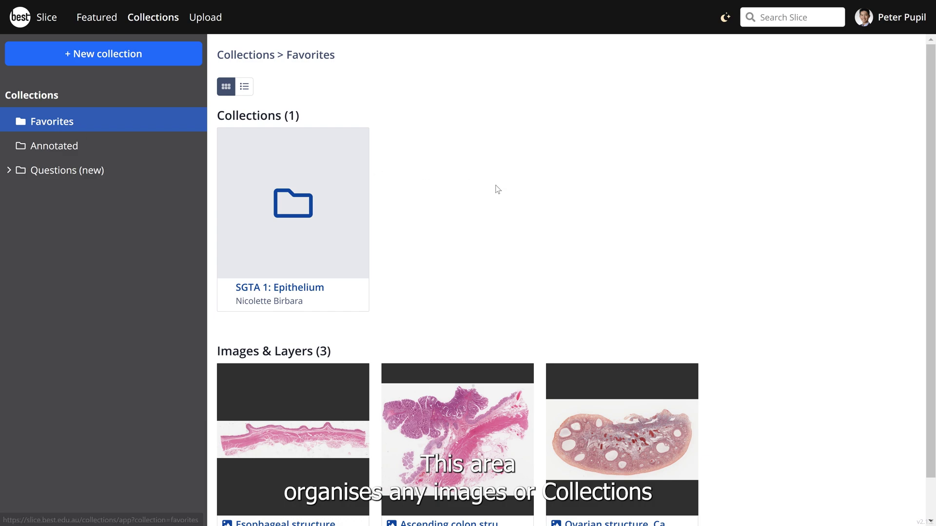
scroll(492, 190, down, 1)
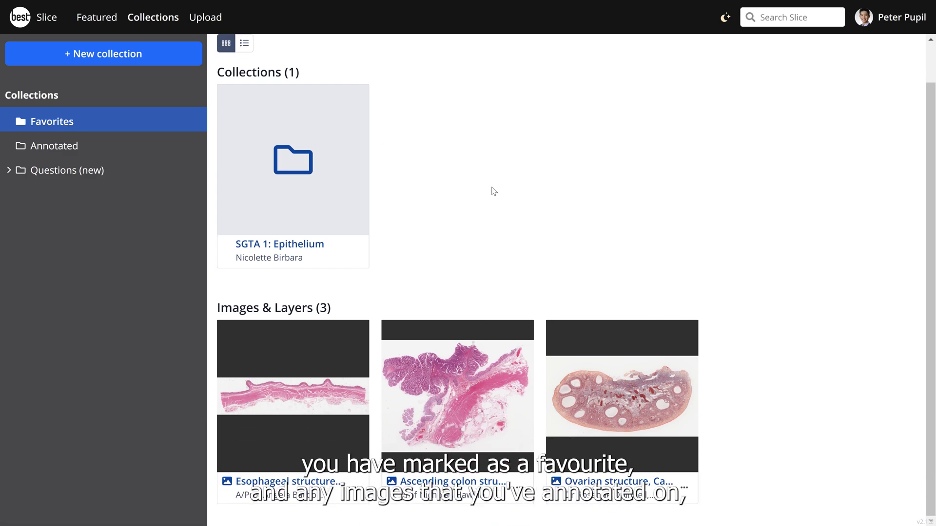
click(64, 152)
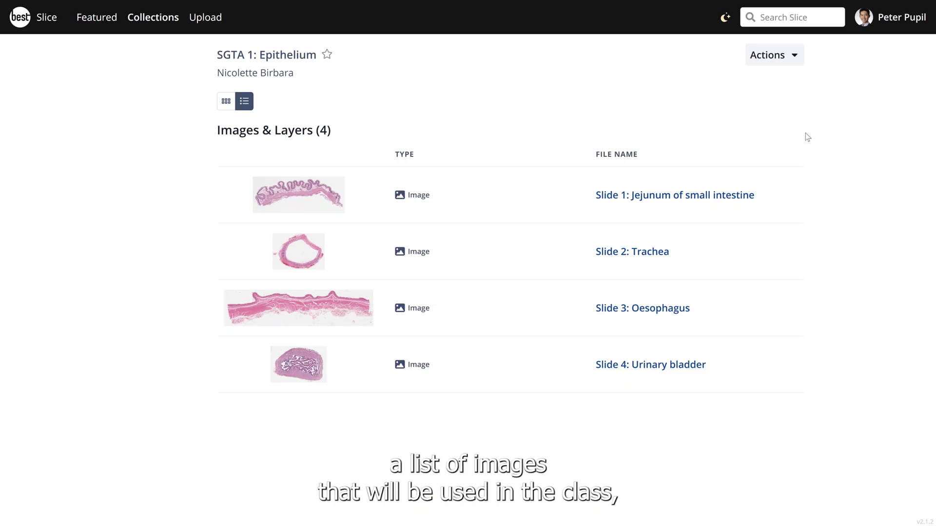
click(775, 60)
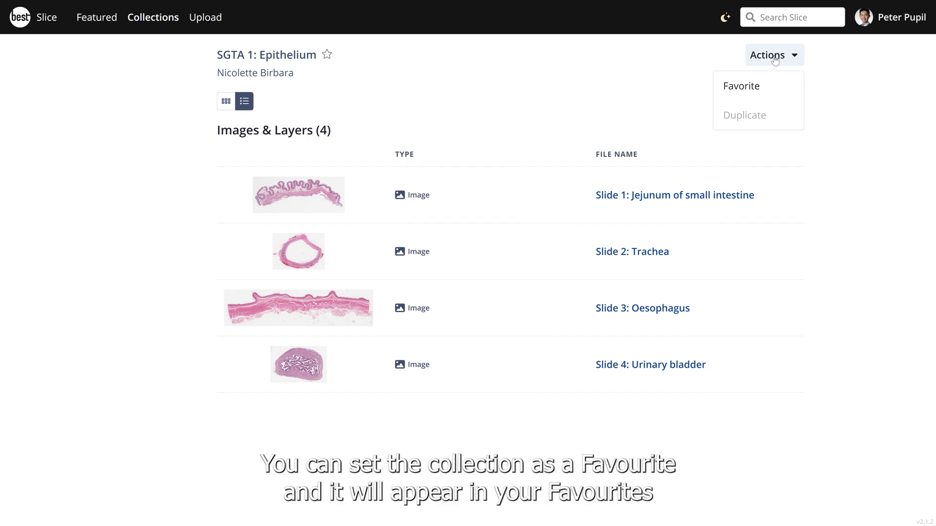
click(750, 91)
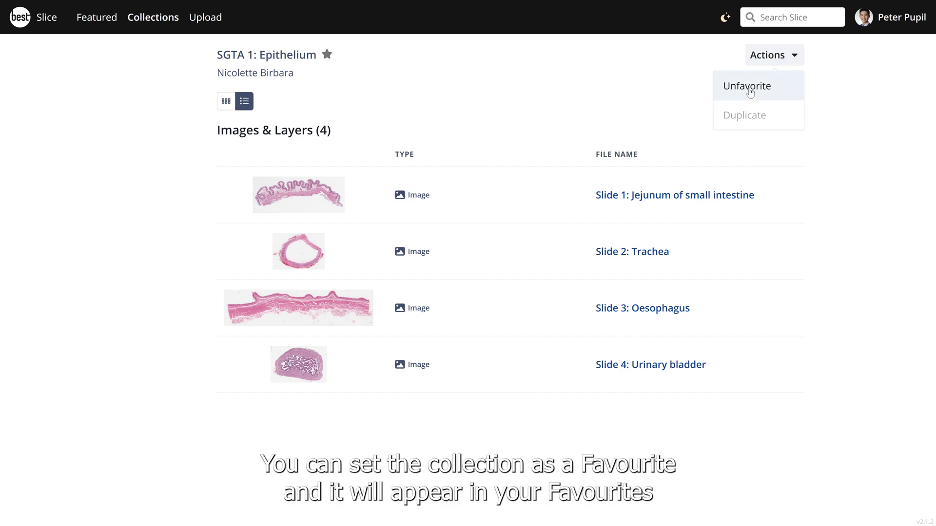
click(54, 125)
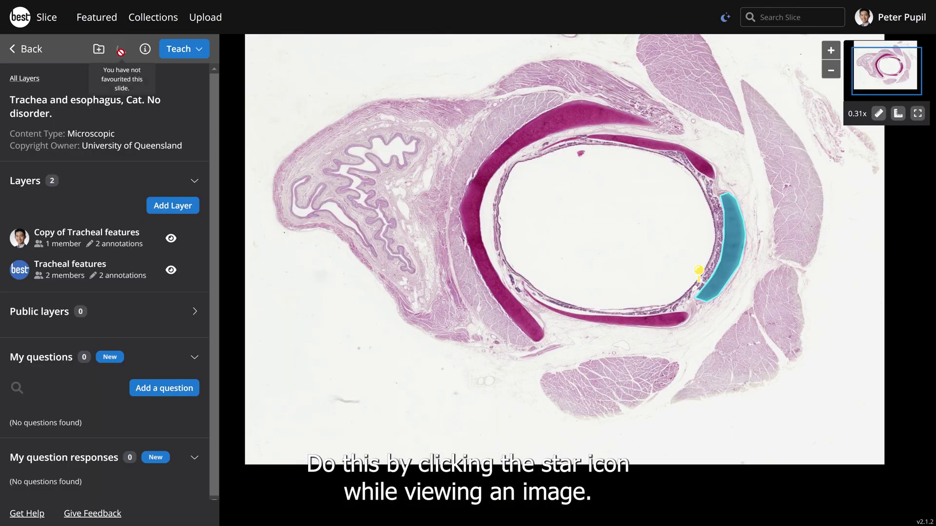
Step: Star the trachea and esophagus slide as a favourite
click(122, 49)
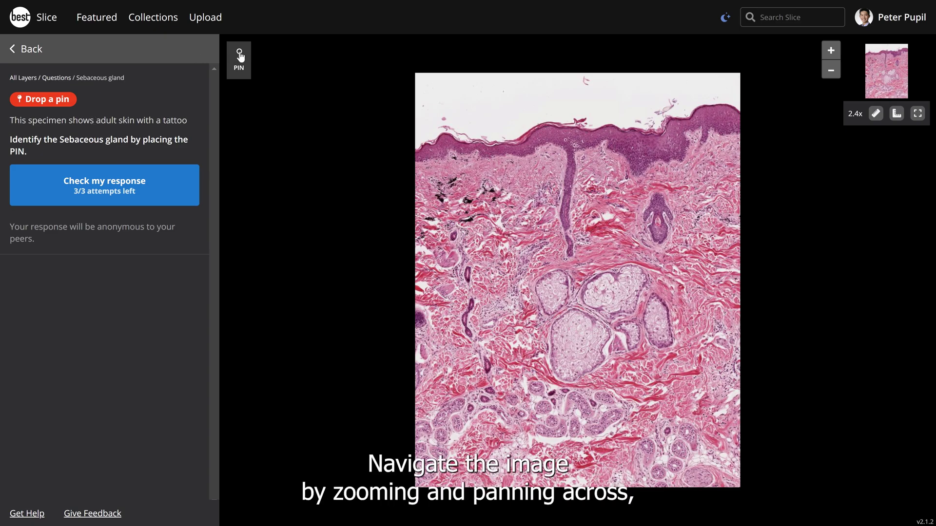
Step: Pan to the gland cluster, drop a first answer pin and check it
scroll(612, 297, up, 4)
drag(569, 300, 520, 211)
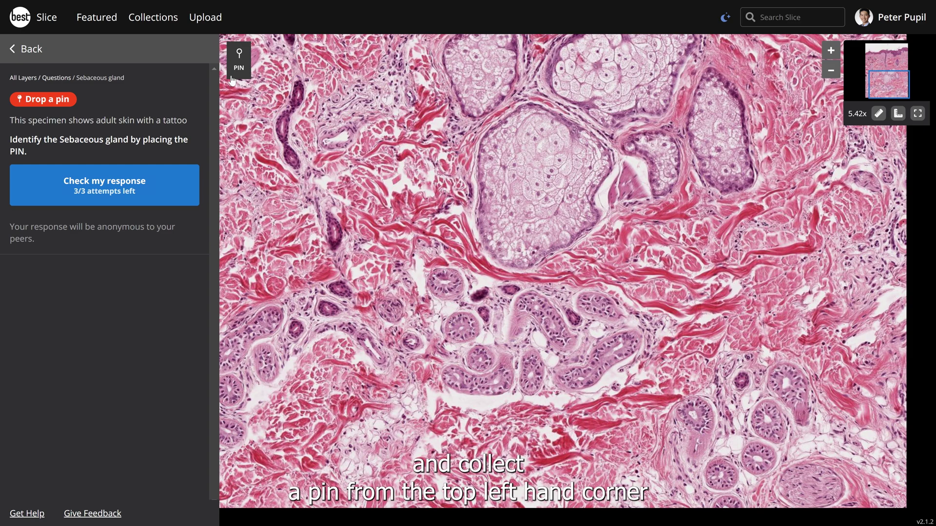
drag(234, 70, 444, 285)
scroll(492, 293, down, 1)
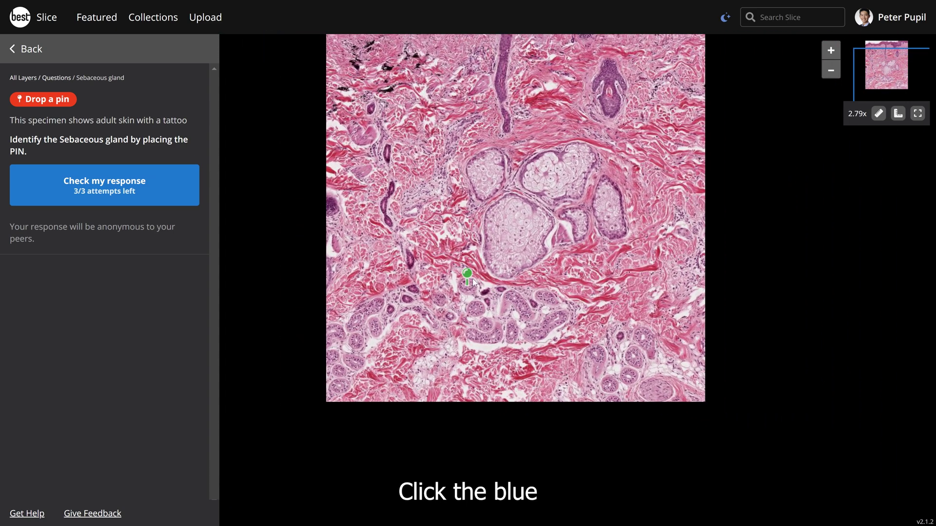
click(121, 194)
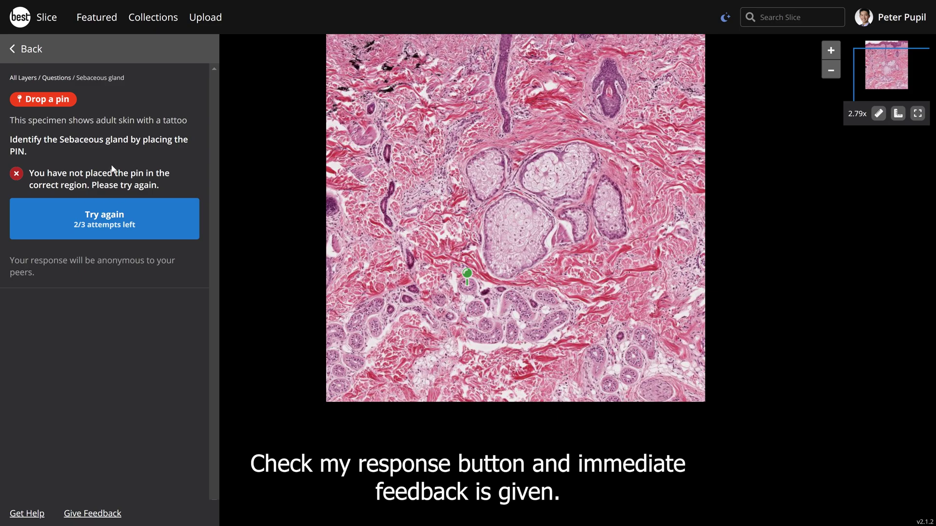
Step: Reset the question and place a new pin on a sebaceous gland
click(122, 217)
drag(228, 68, 510, 197)
scroll(611, 166, up, 5)
Step: Check the second pin and show the Eccrine Glands feedback regions
click(130, 192)
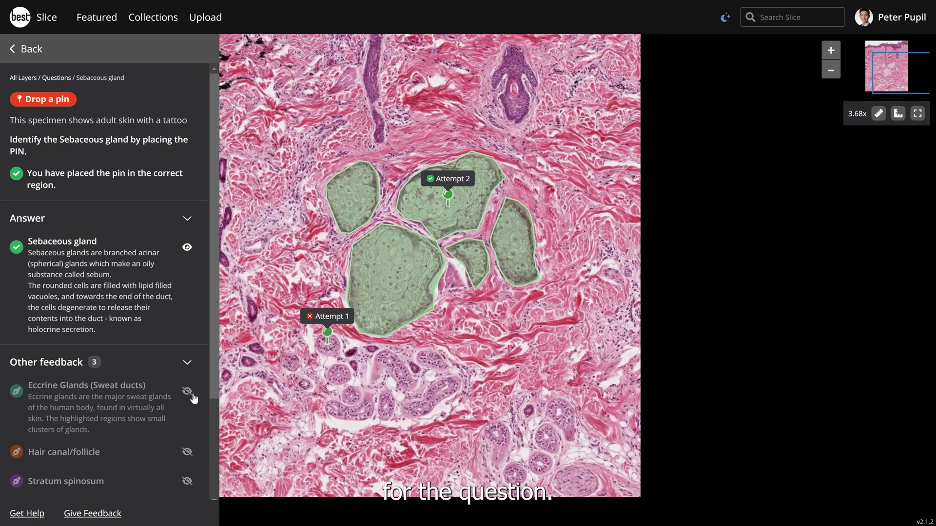
click(185, 393)
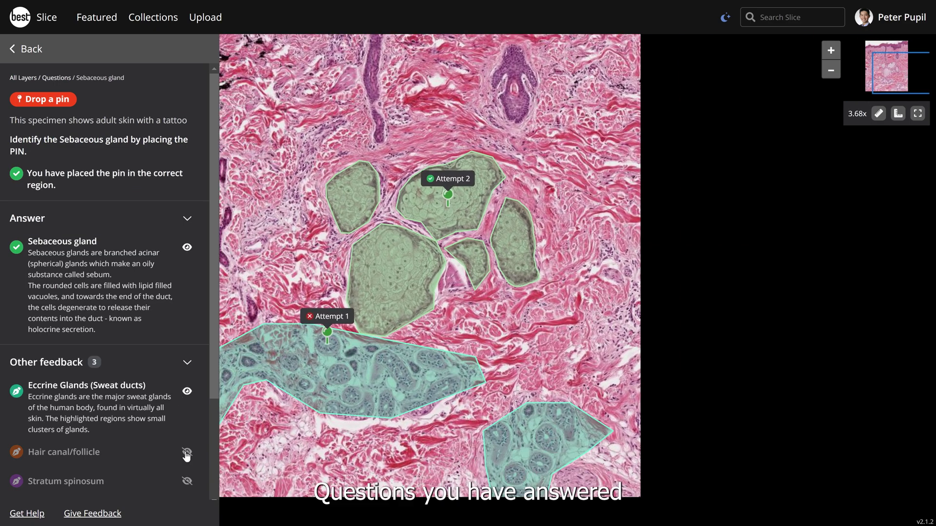